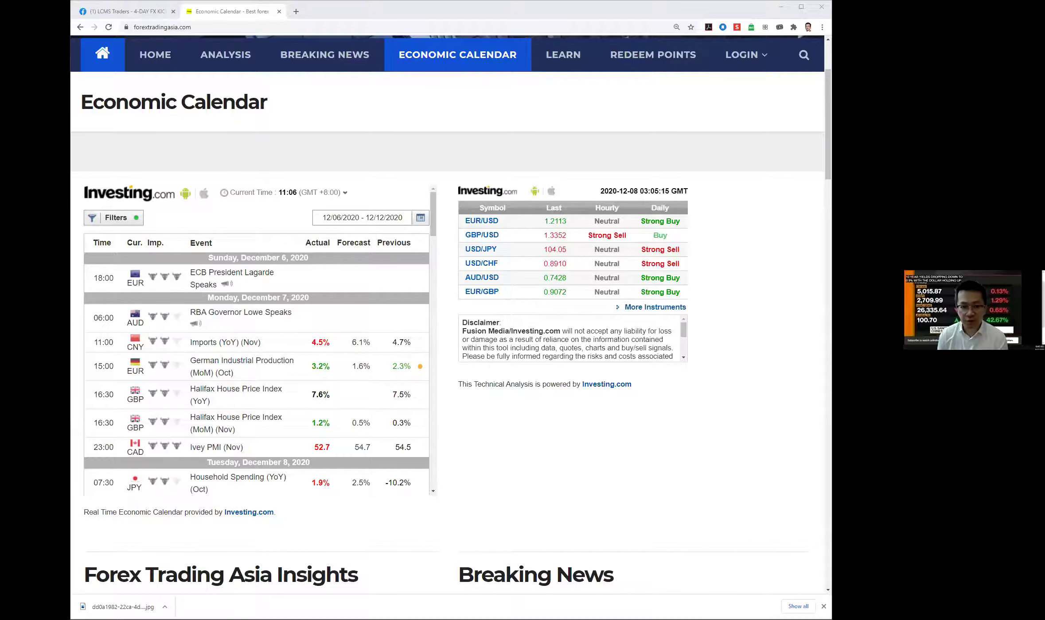
Step: Scroll through the December 8 calendar events, then switch to the LCMS Traders Facebook group
scroll(337, 292, down, 5)
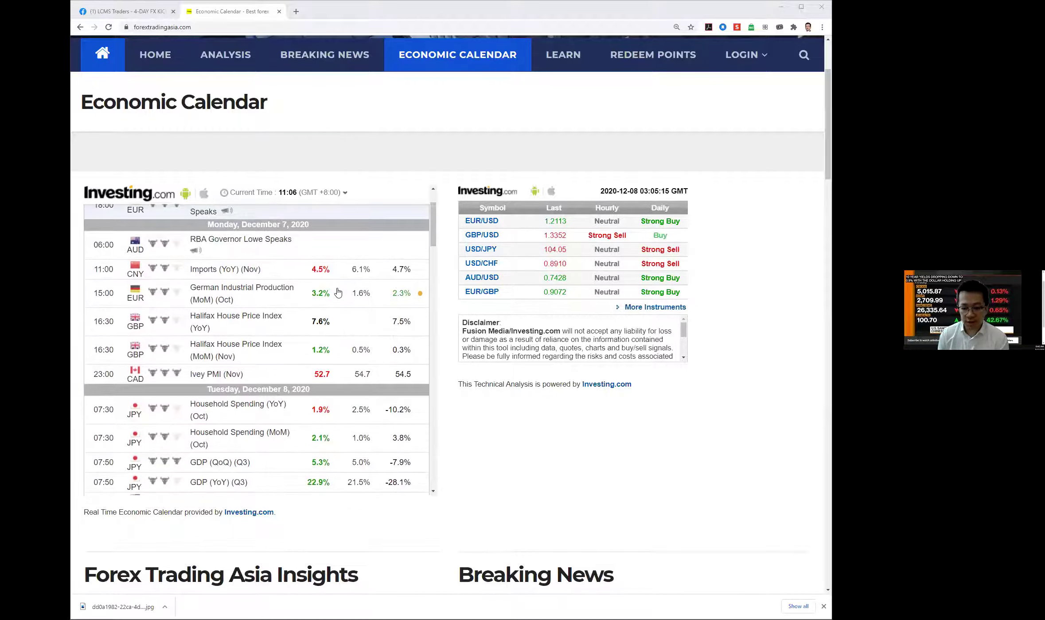
scroll(338, 293, down, 2)
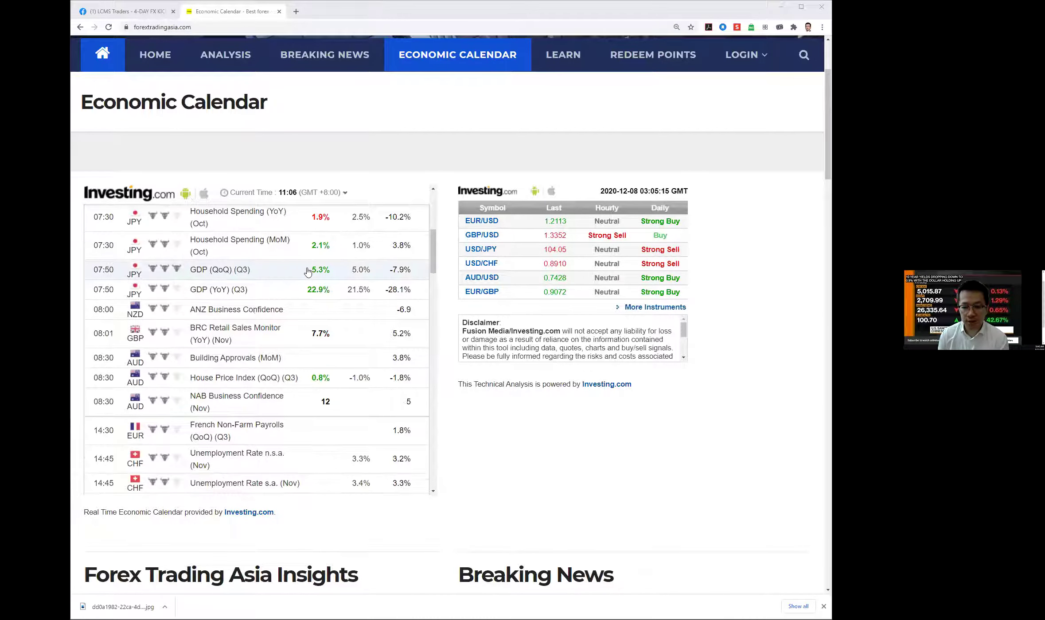
scroll(250, 352, down, 1)
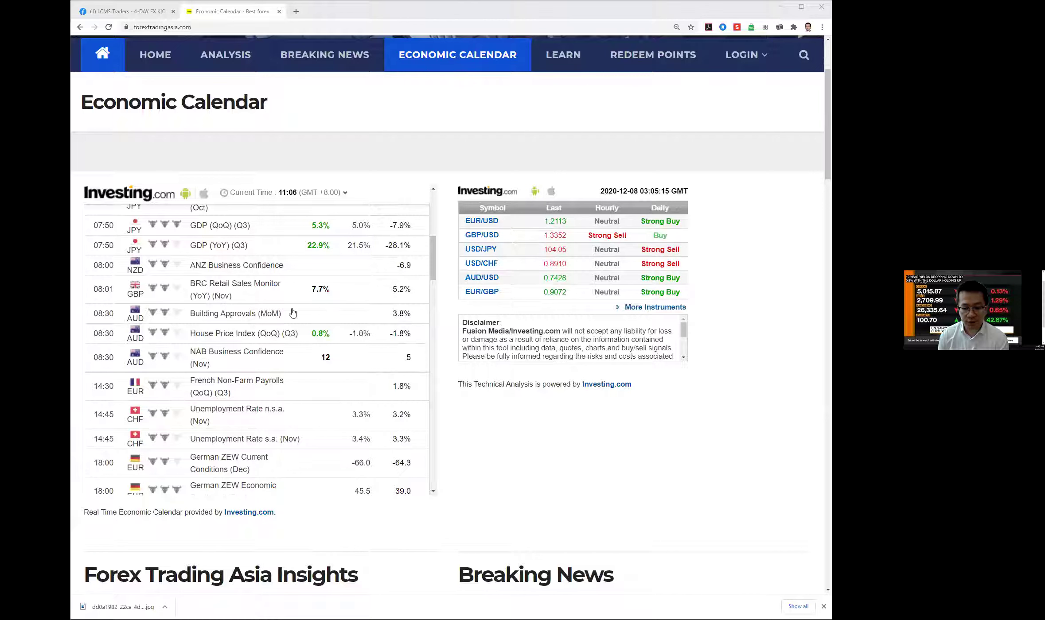
scroll(293, 312, down, 3)
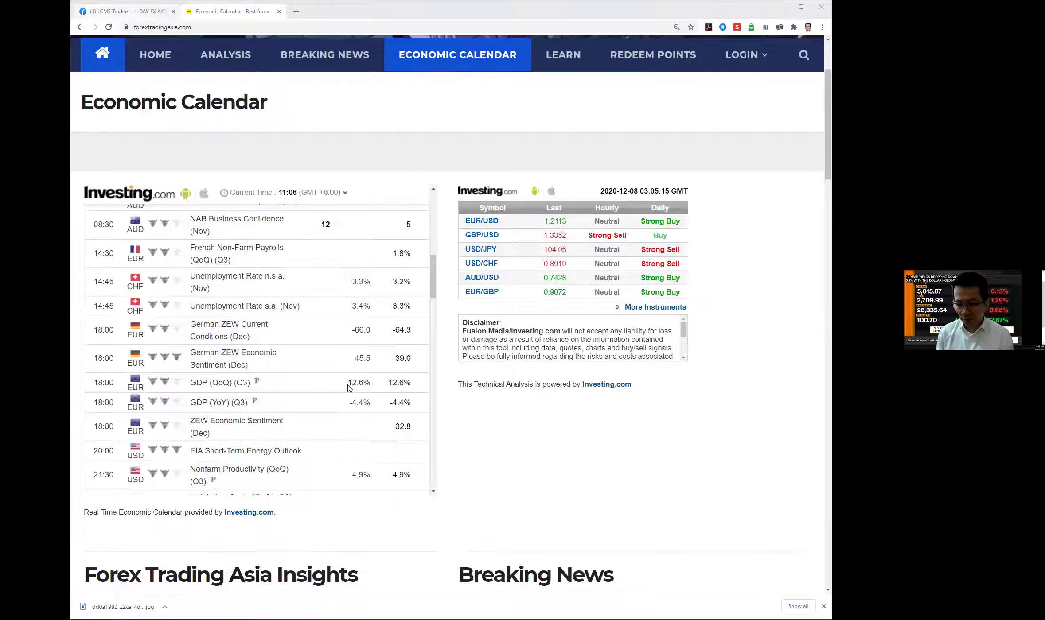
key(ctrl+shift+Tab)
scroll(304, 362, down, 10)
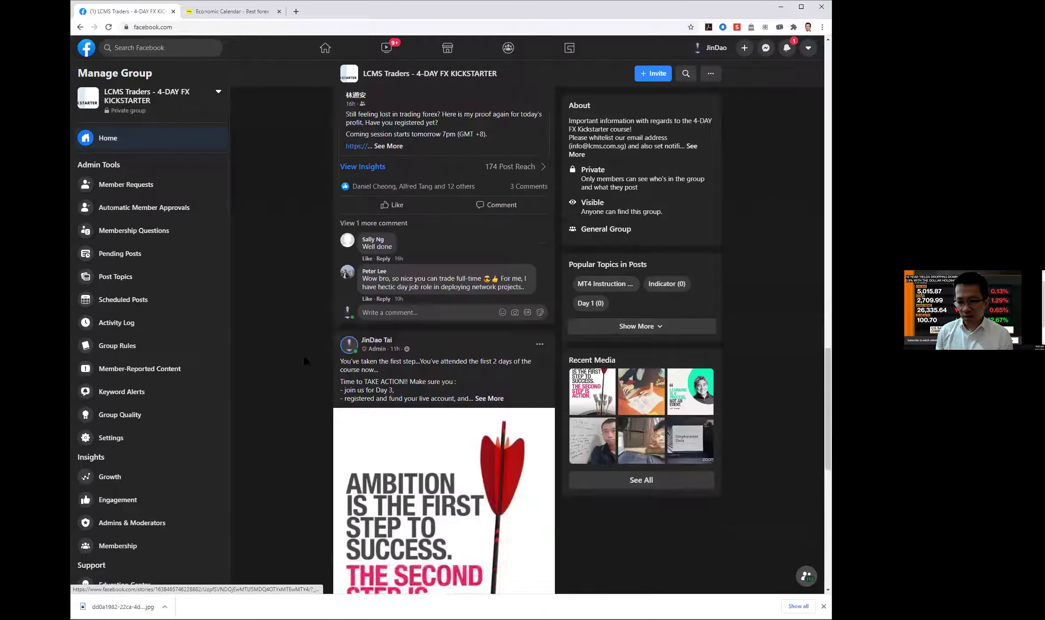
scroll(304, 361, down, 15)
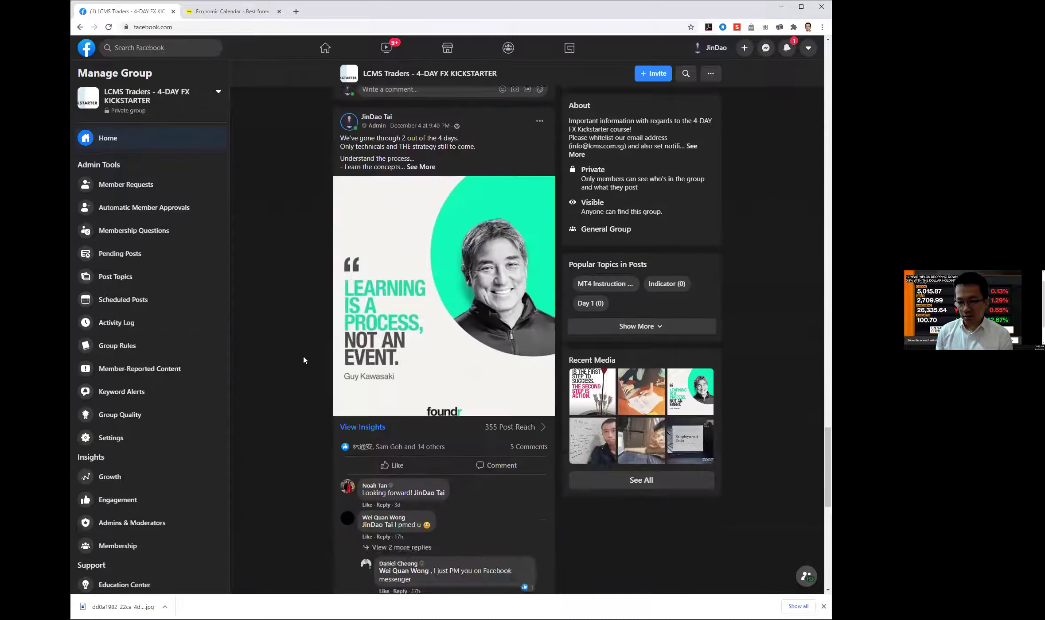
scroll(304, 361, down, 10)
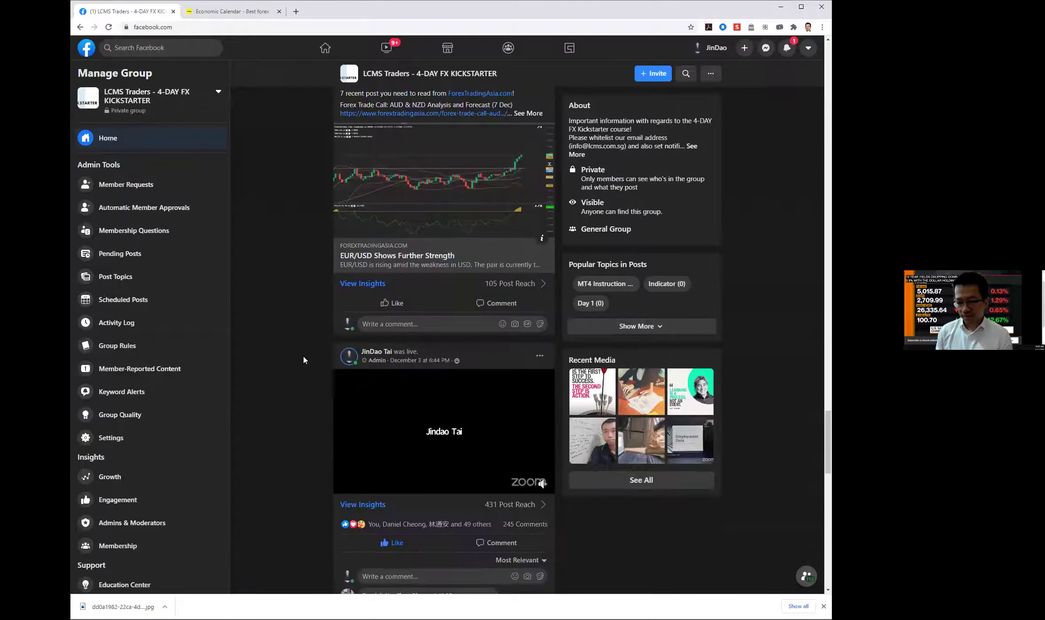
scroll(303, 359, down, 4)
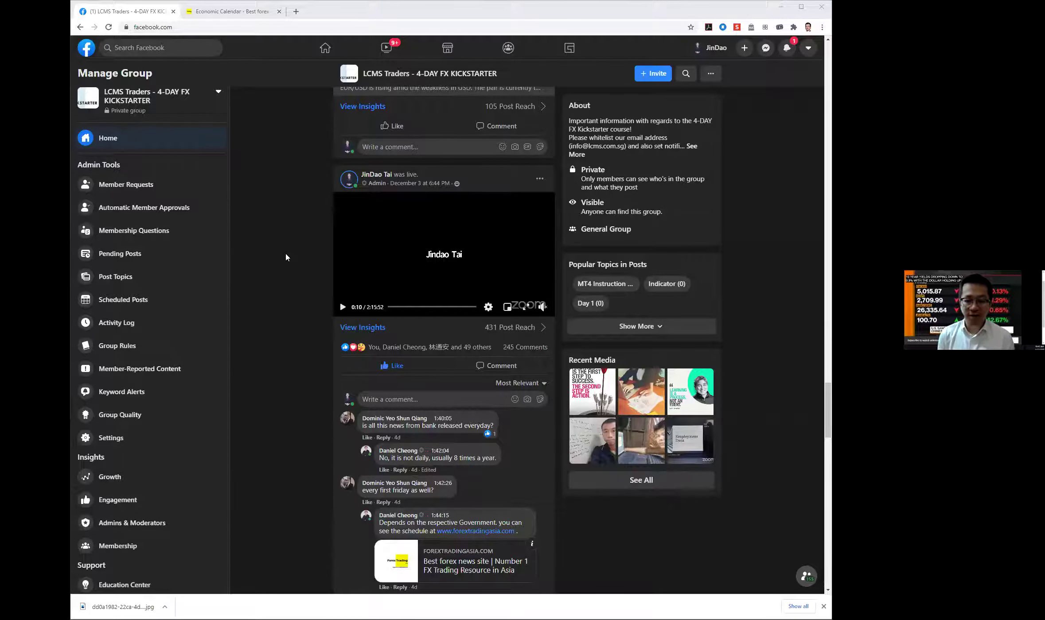
scroll(293, 253, up, 4)
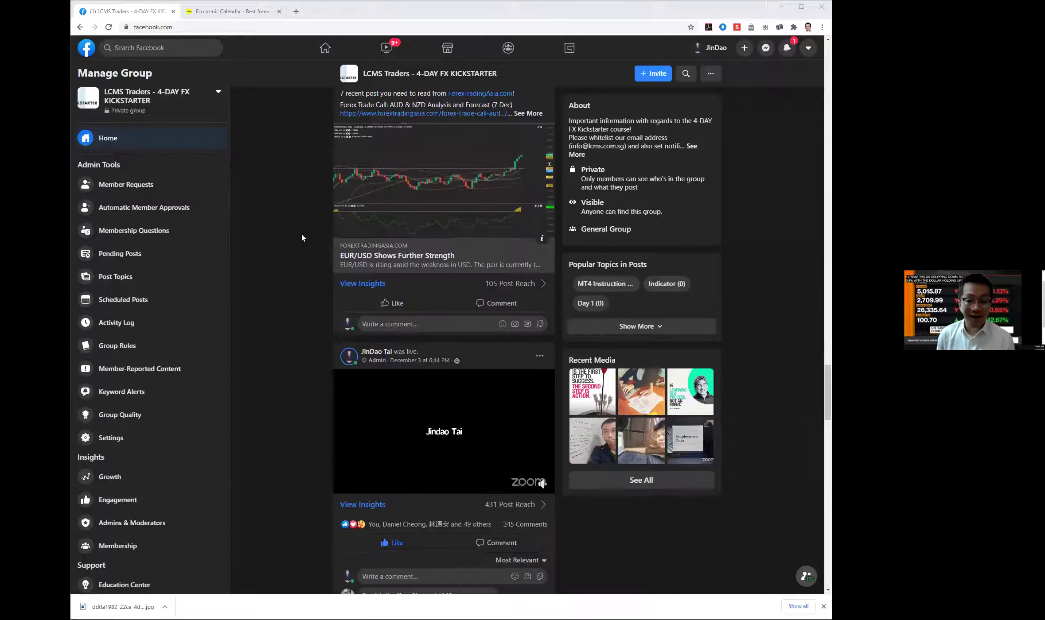
scroll(305, 250, up, 18)
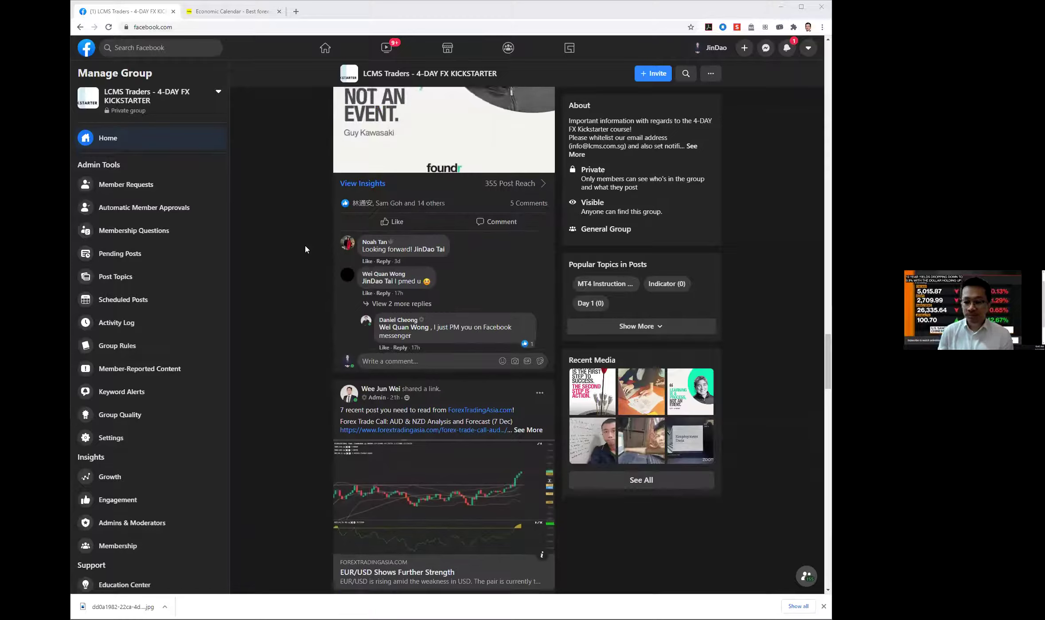
scroll(305, 249, up, 15)
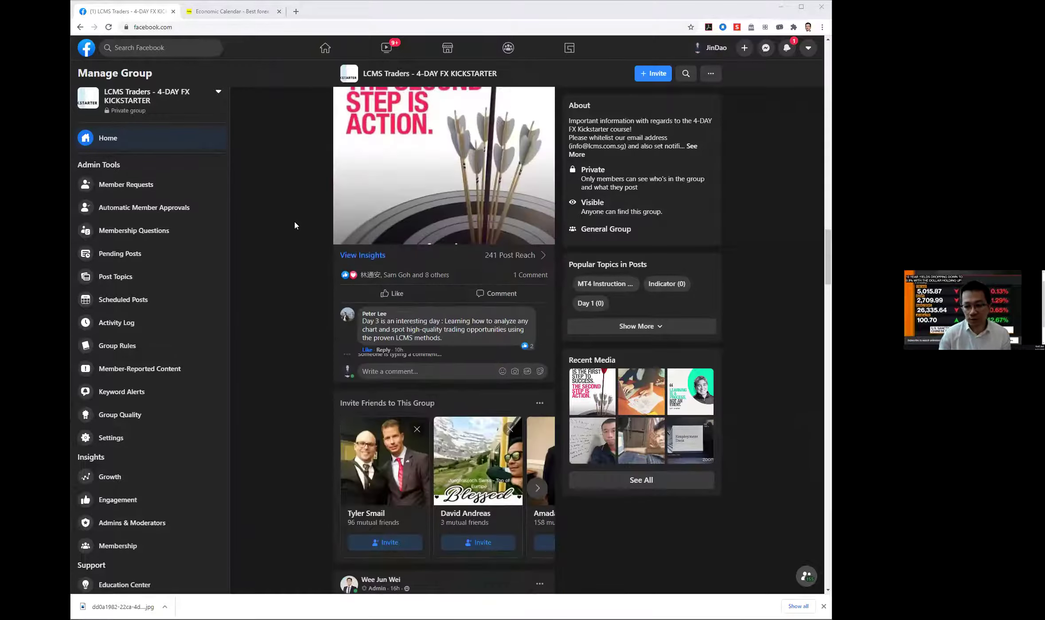
scroll(438, 283, up, 15)
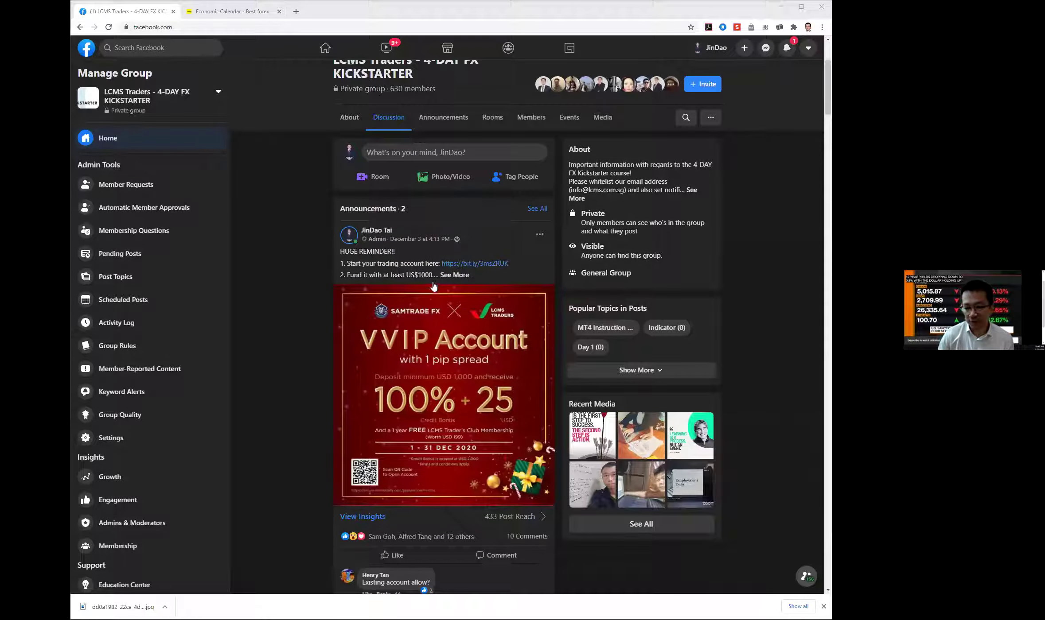
scroll(438, 283, down, 2)
click(438, 284)
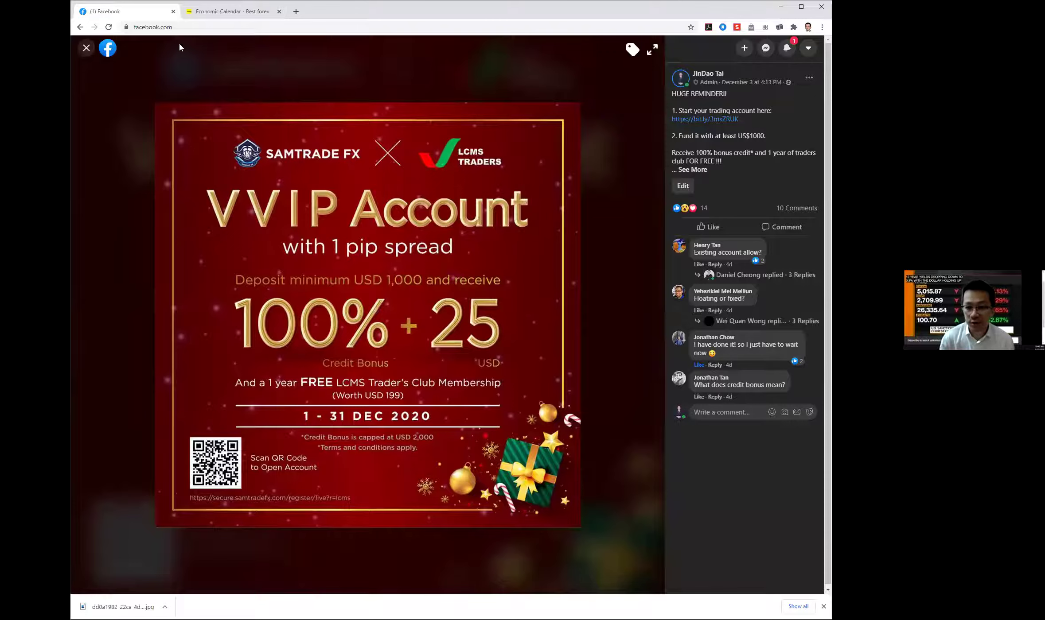
Step: Close the enlarged VVIP Account image and go back to the Economic Calendar tab
click(86, 49)
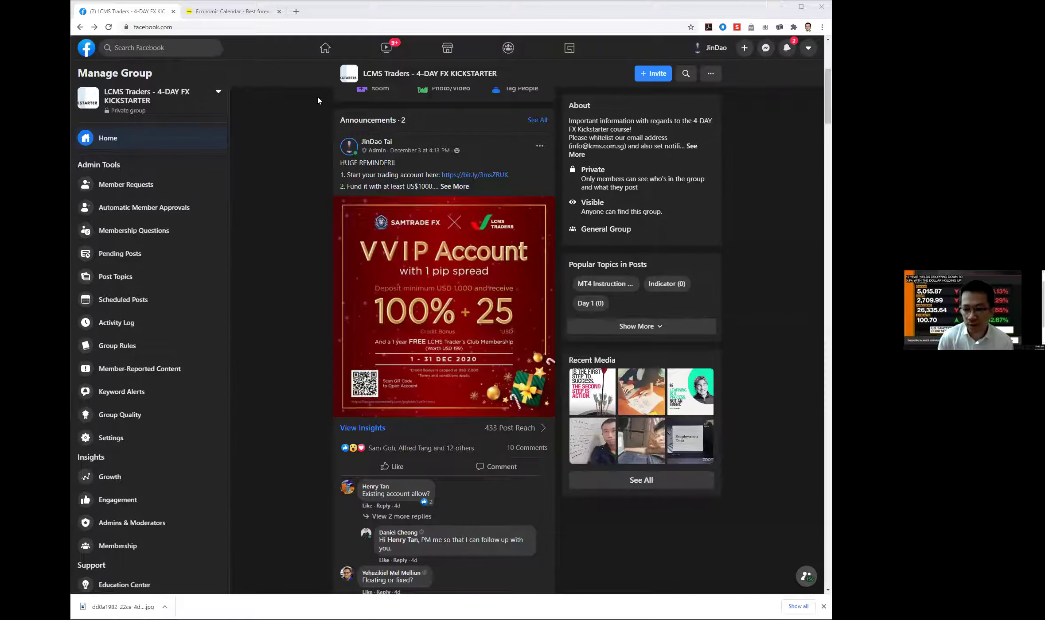
click(309, 248)
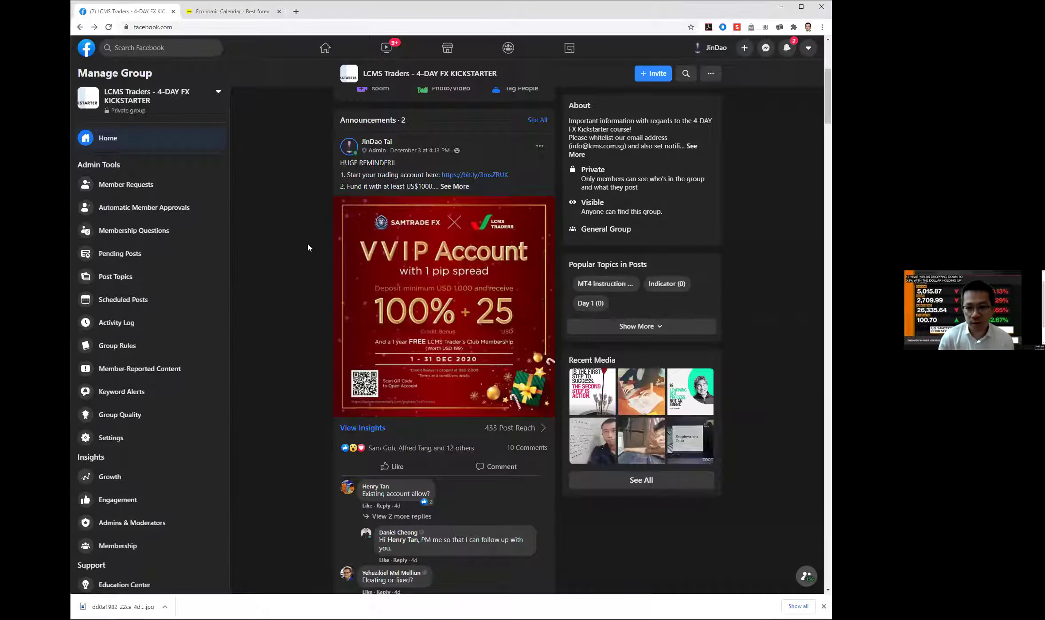
click(229, 11)
scroll(446, 356, down, 1)
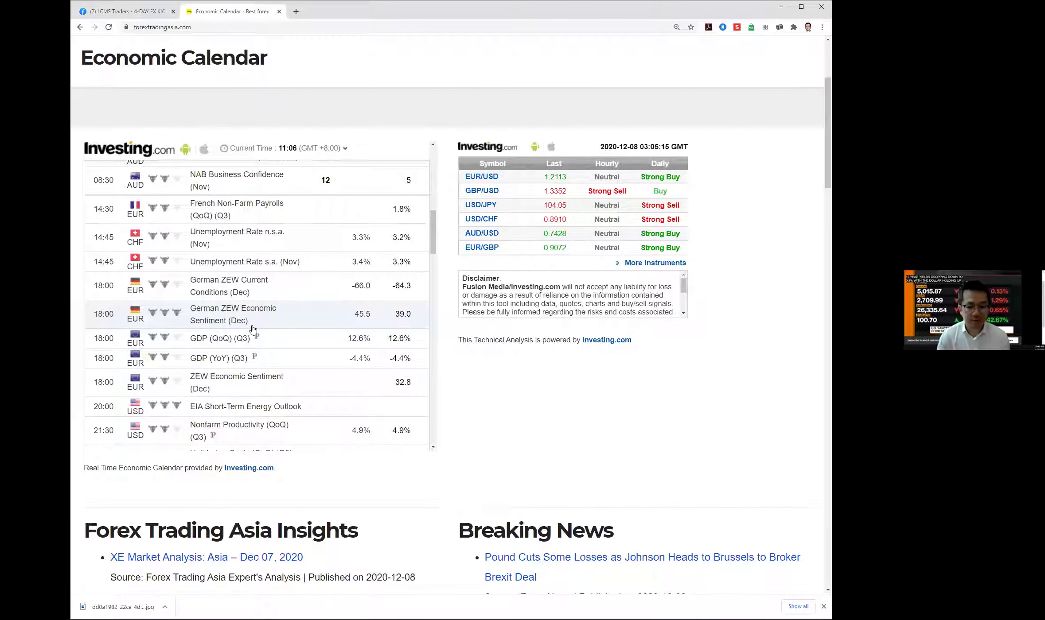
scroll(251, 330, down, 1)
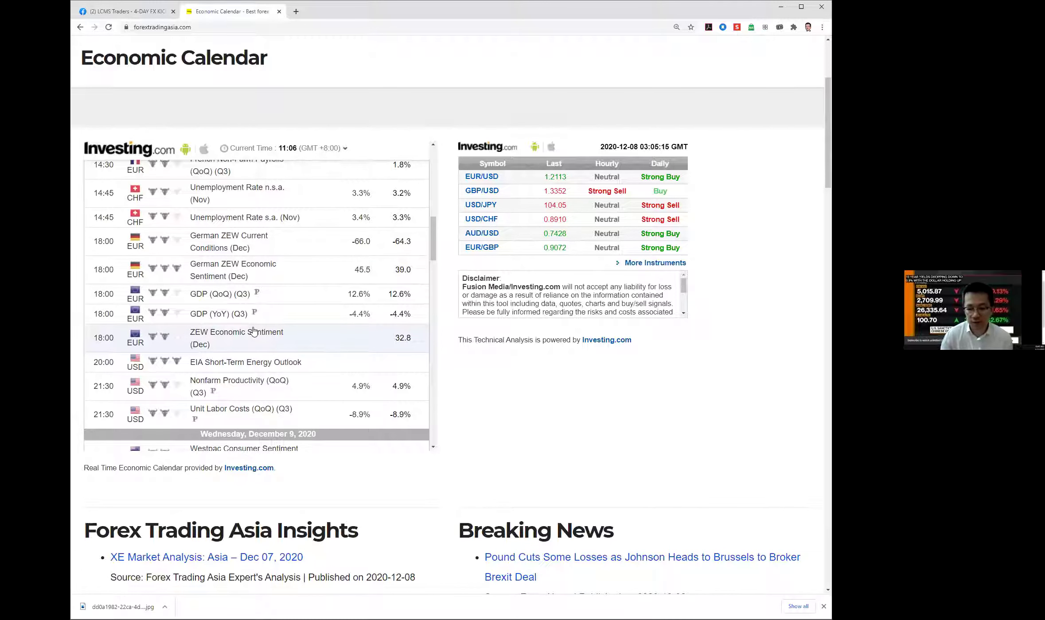
scroll(253, 330, down, 1)
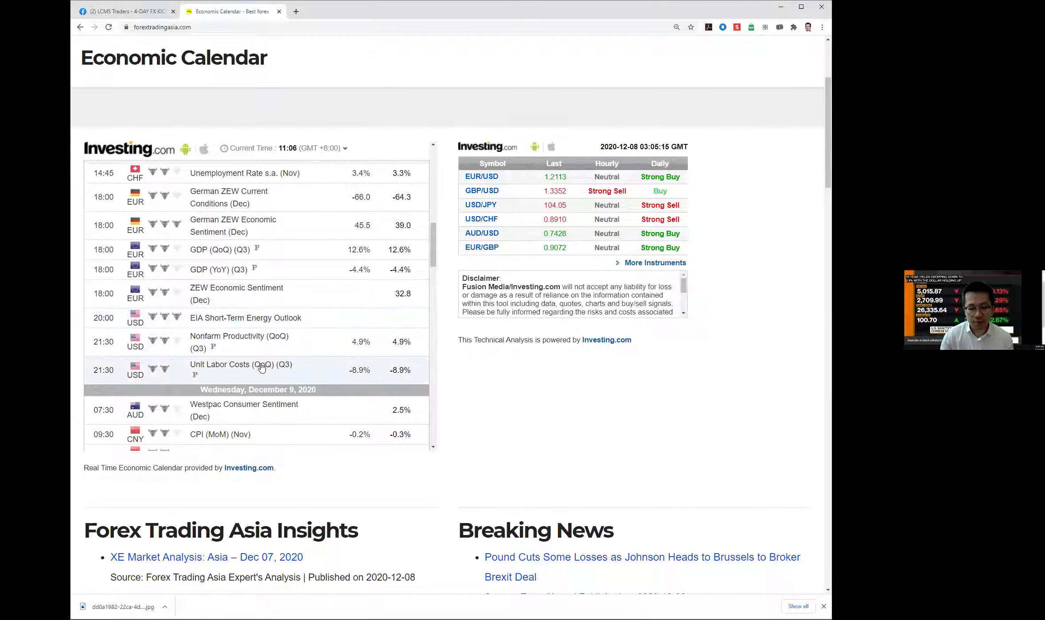
scroll(260, 366, down, 4)
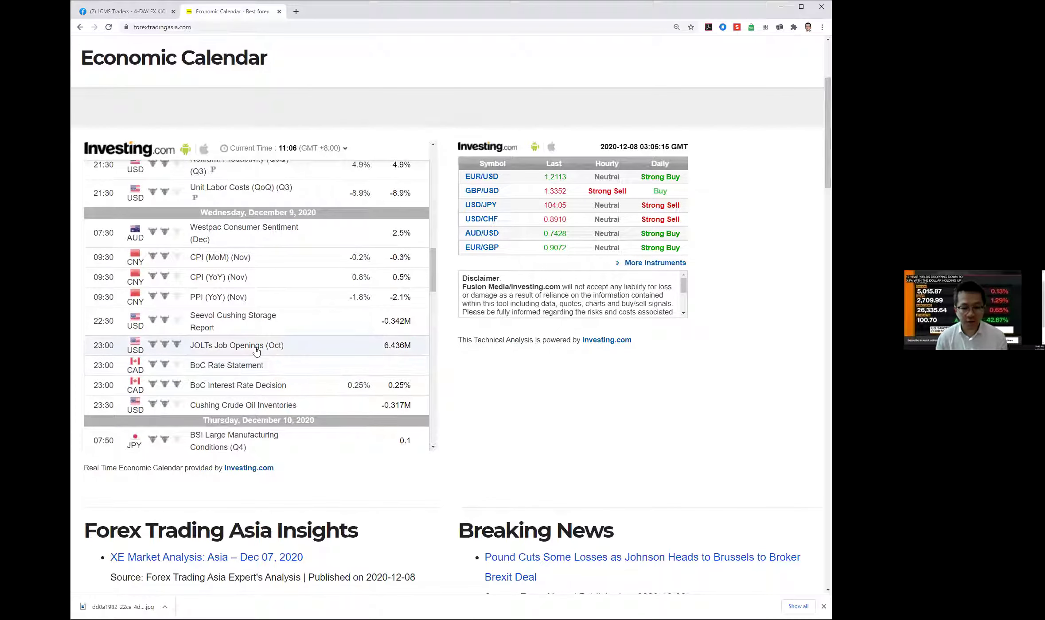
scroll(262, 341, down, 6)
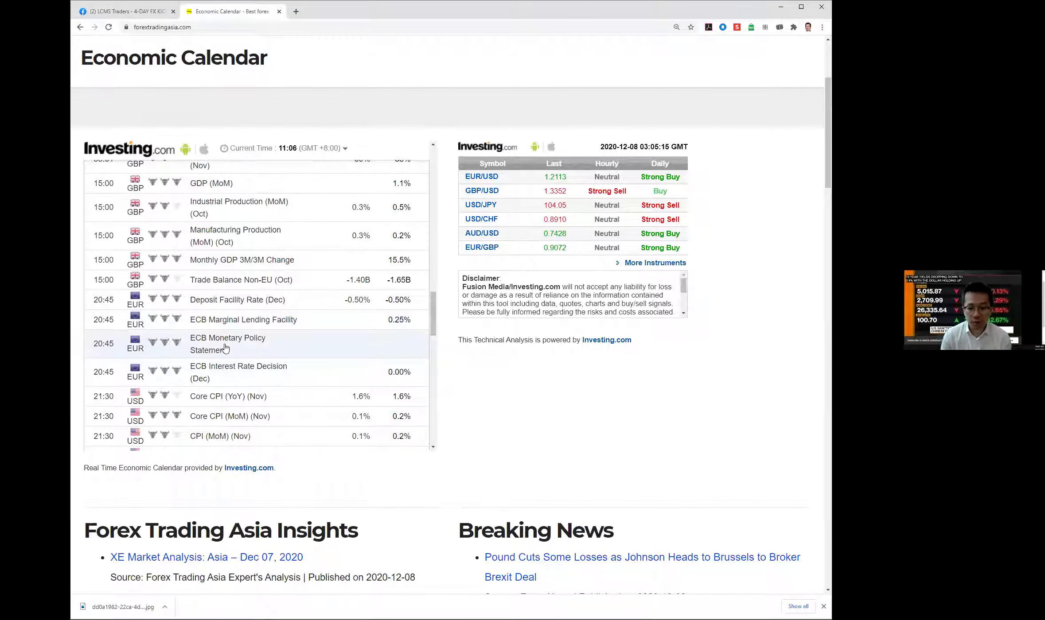
scroll(225, 348, up, 3)
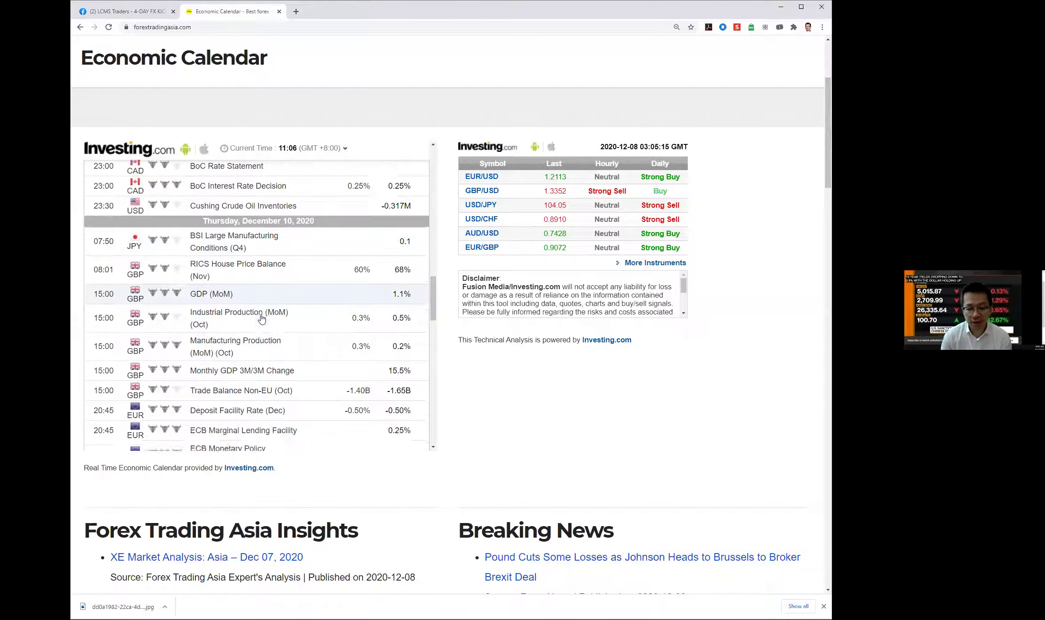
scroll(262, 318, down, 3)
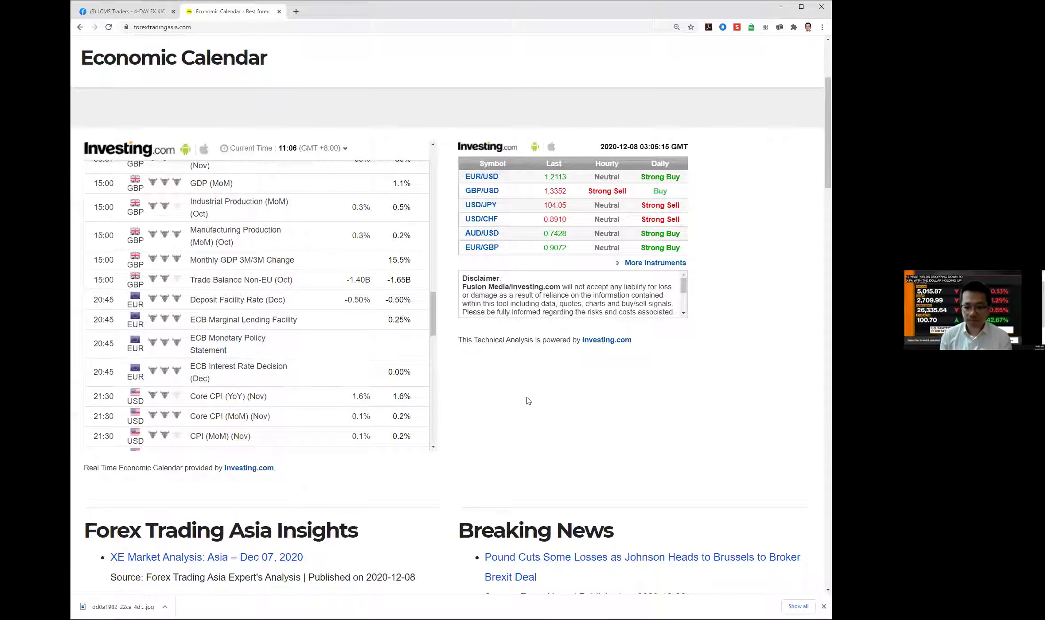
scroll(527, 401, down, 5)
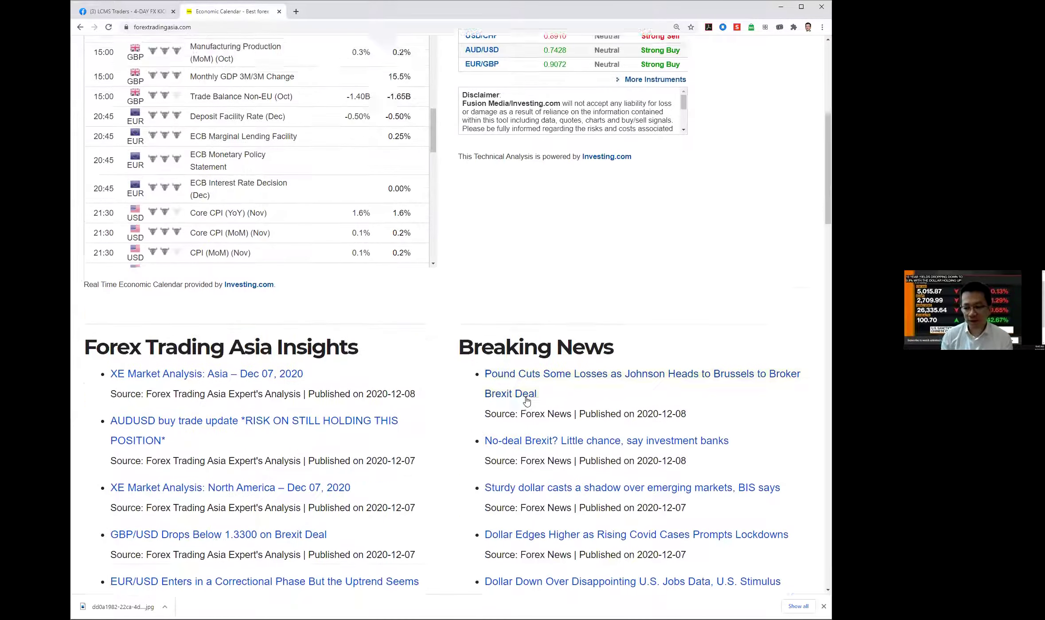
scroll(459, 395, down, 3)
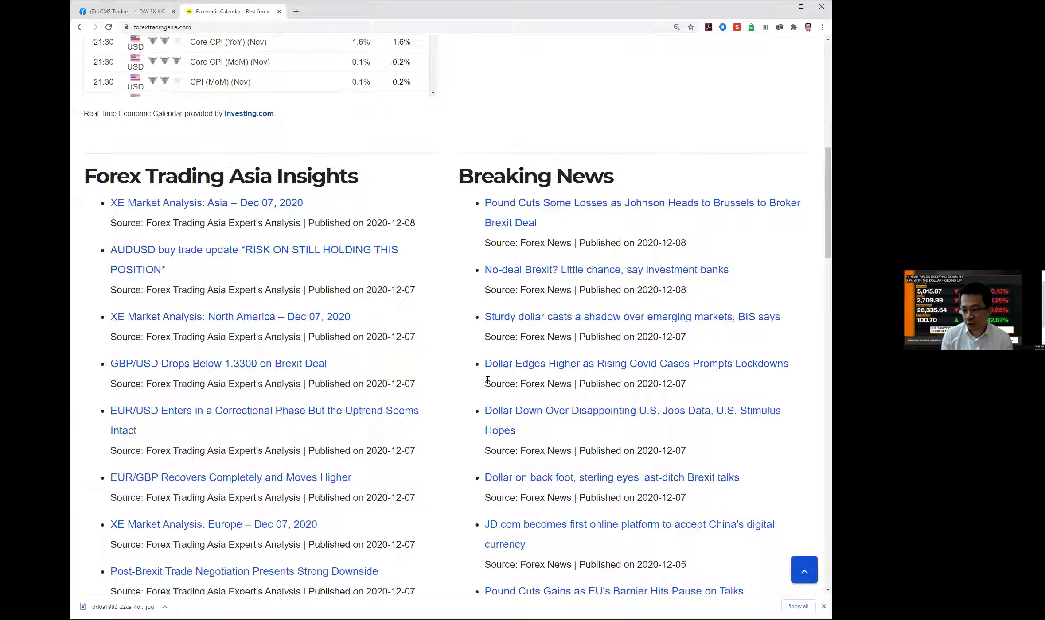
scroll(488, 380, down, 2)
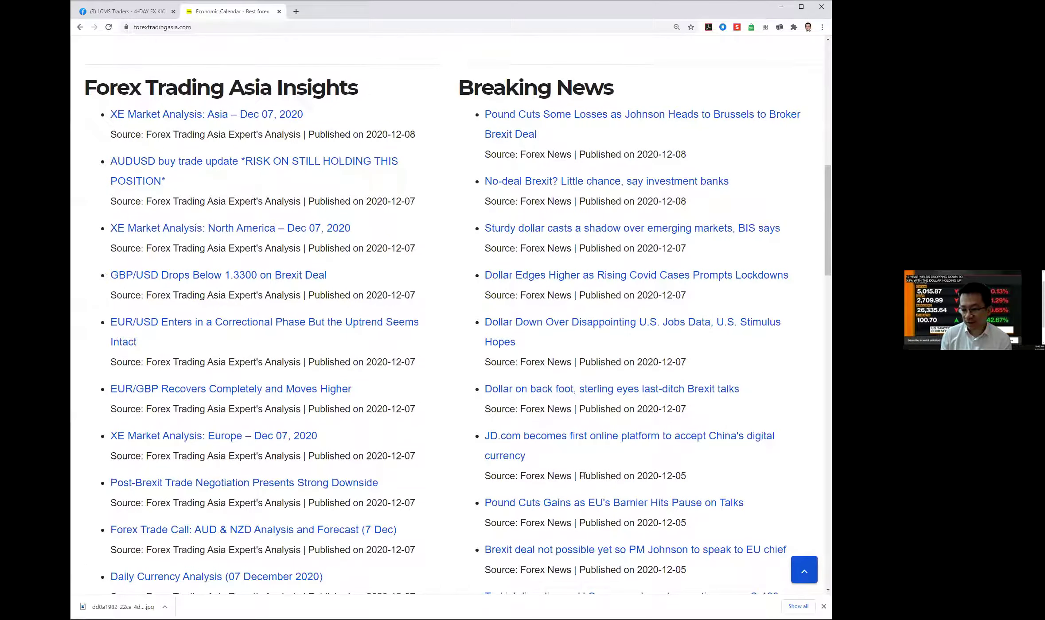
scroll(583, 474, down, 3)
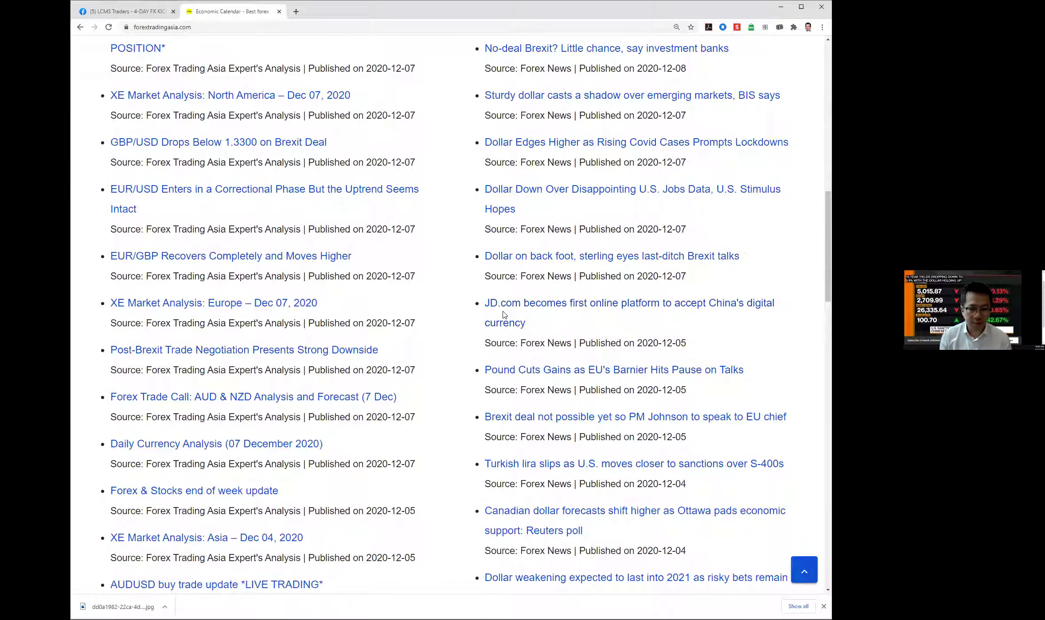
scroll(571, 409, down, 2)
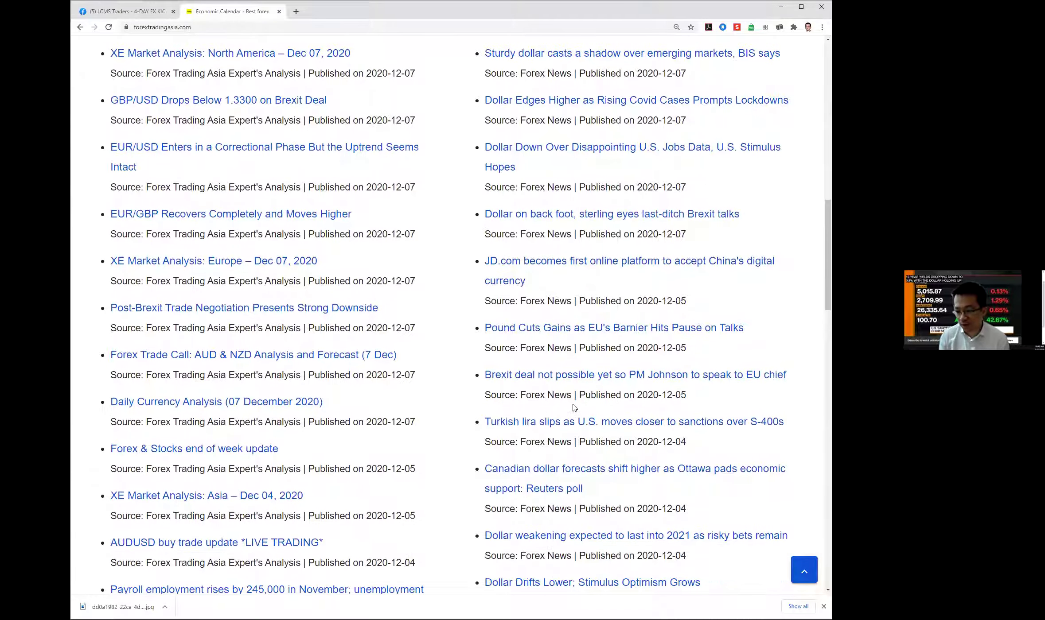
scroll(573, 407, down, 1)
scroll(574, 404, down, 2)
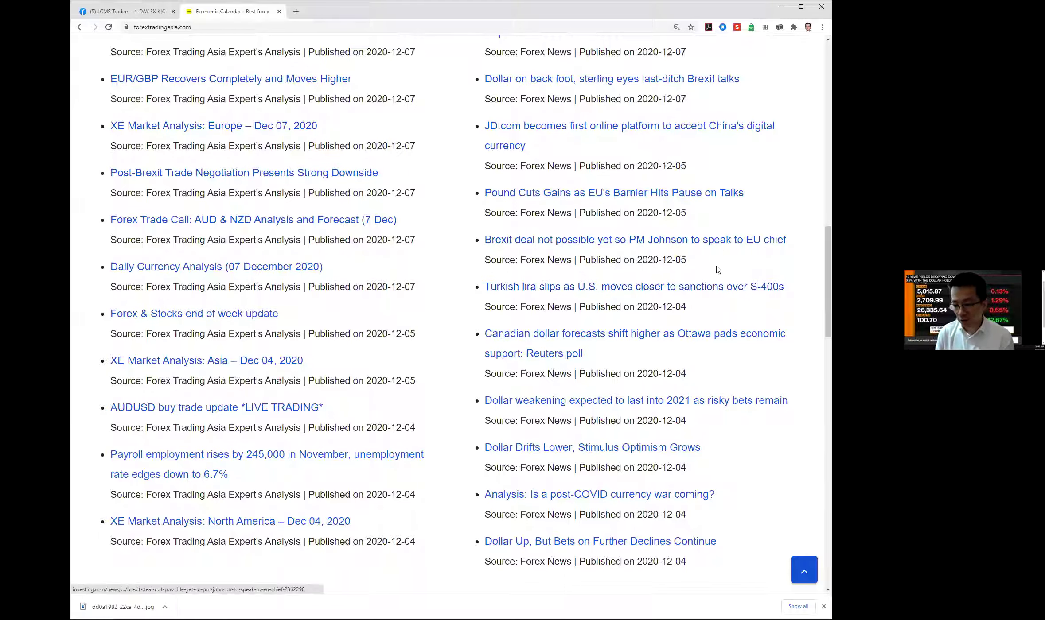
scroll(719, 266, up, 1)
scroll(719, 270, up, 3)
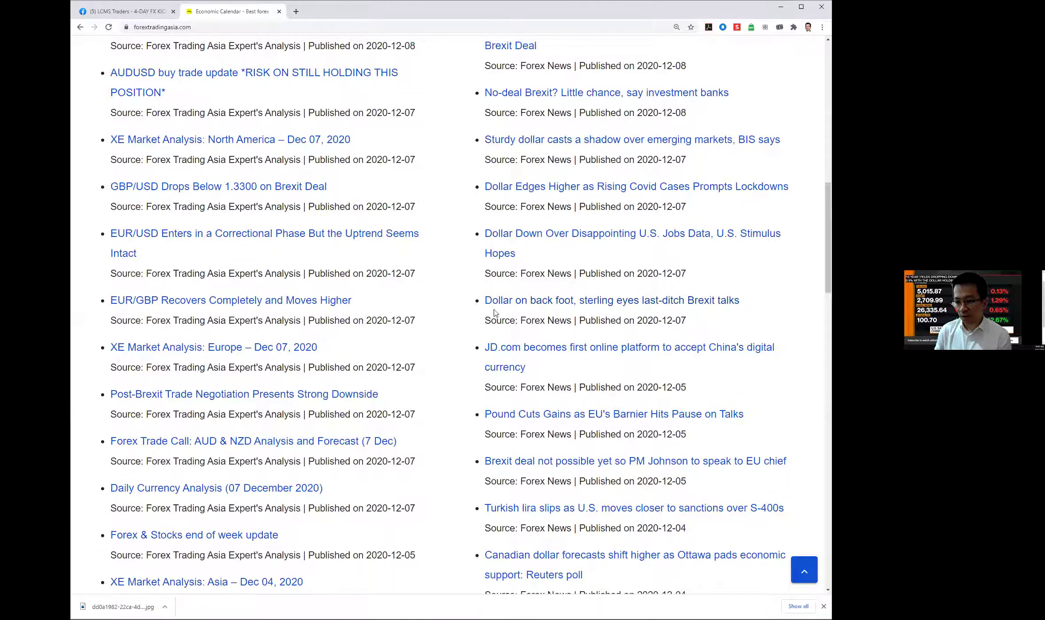
scroll(526, 230, up, 1)
scroll(526, 230, up, 2)
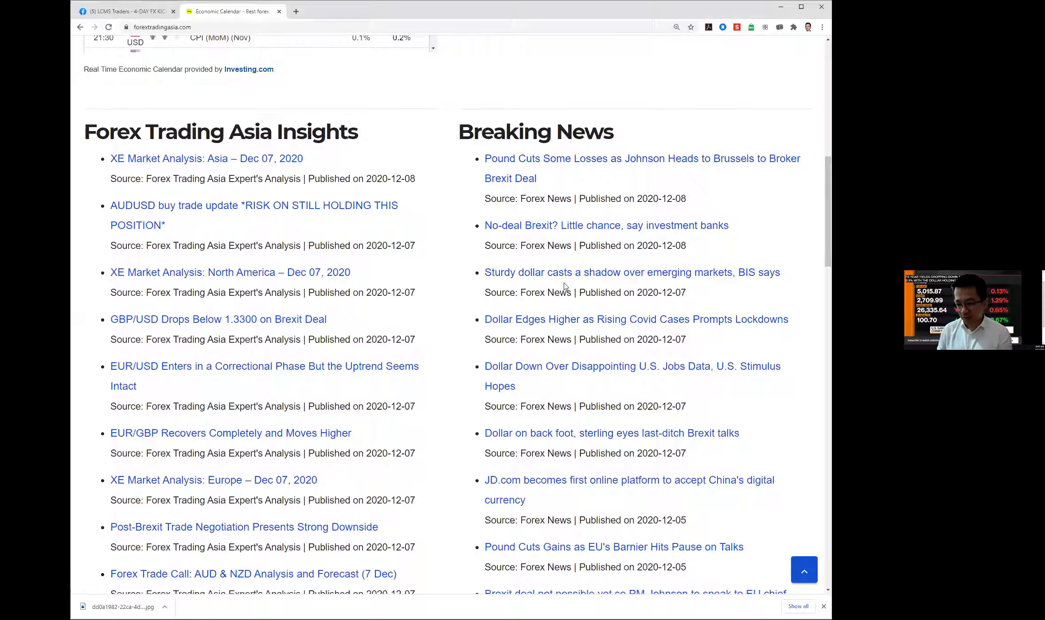
scroll(566, 283, down, 3)
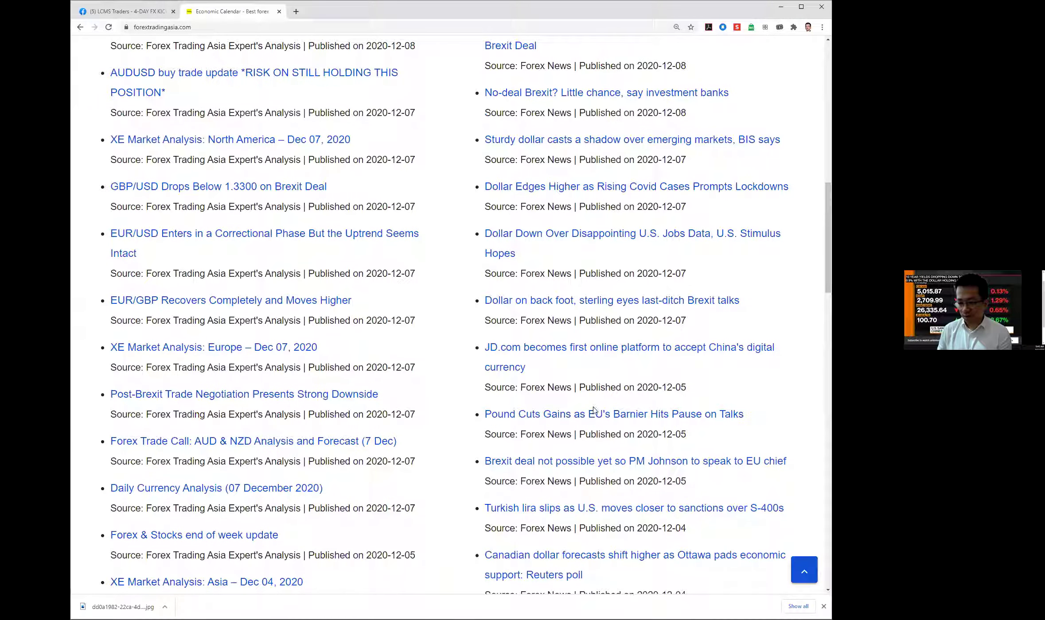
scroll(585, 458, down, 3)
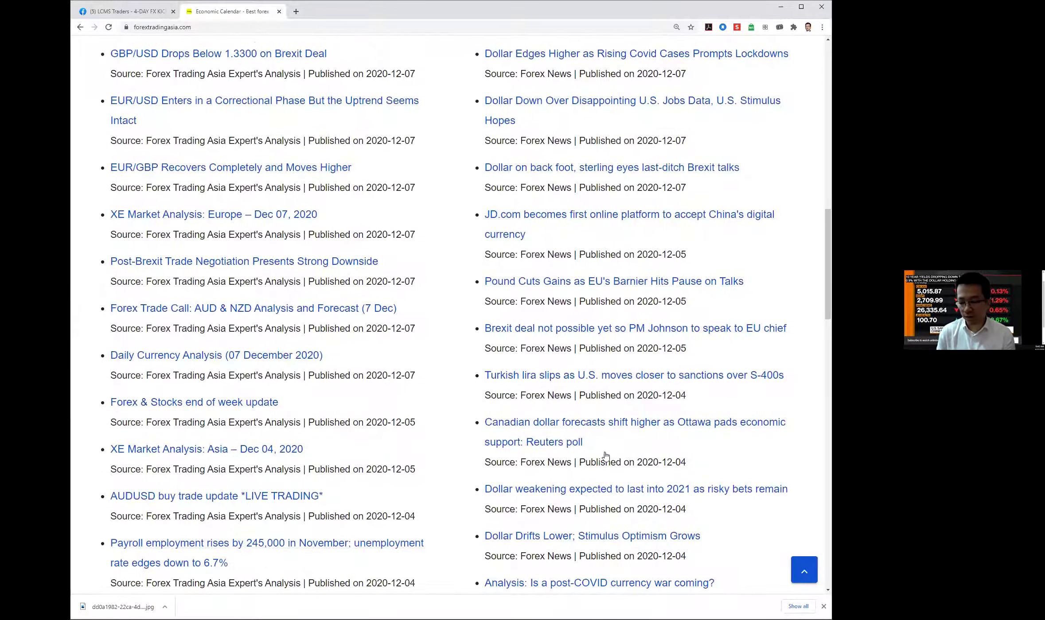
scroll(605, 457, down, 5)
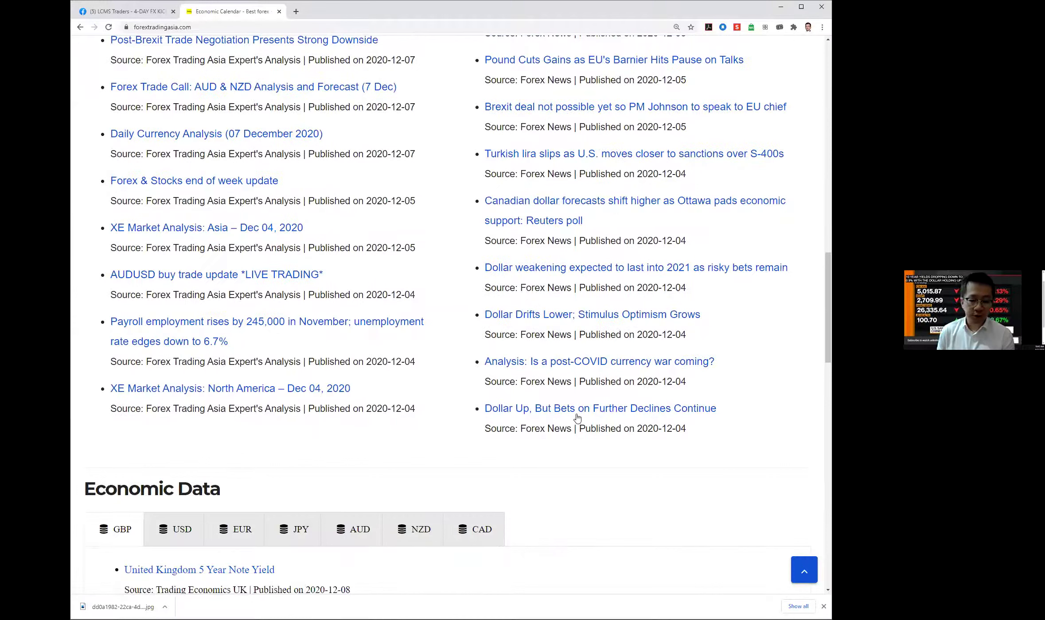
scroll(578, 417, down, 3)
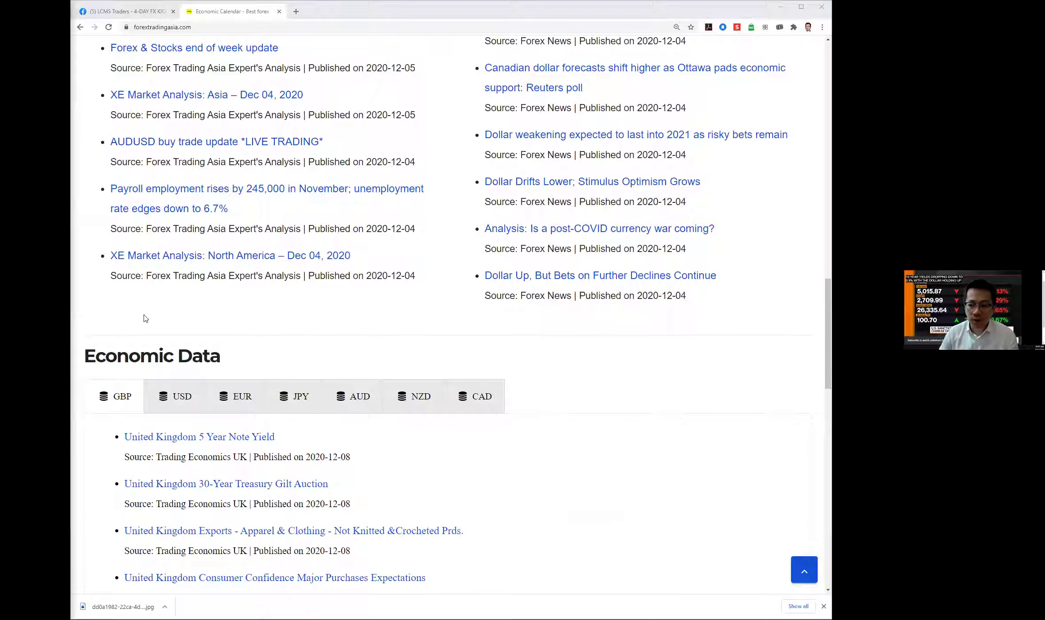
scroll(473, 266, up, 1)
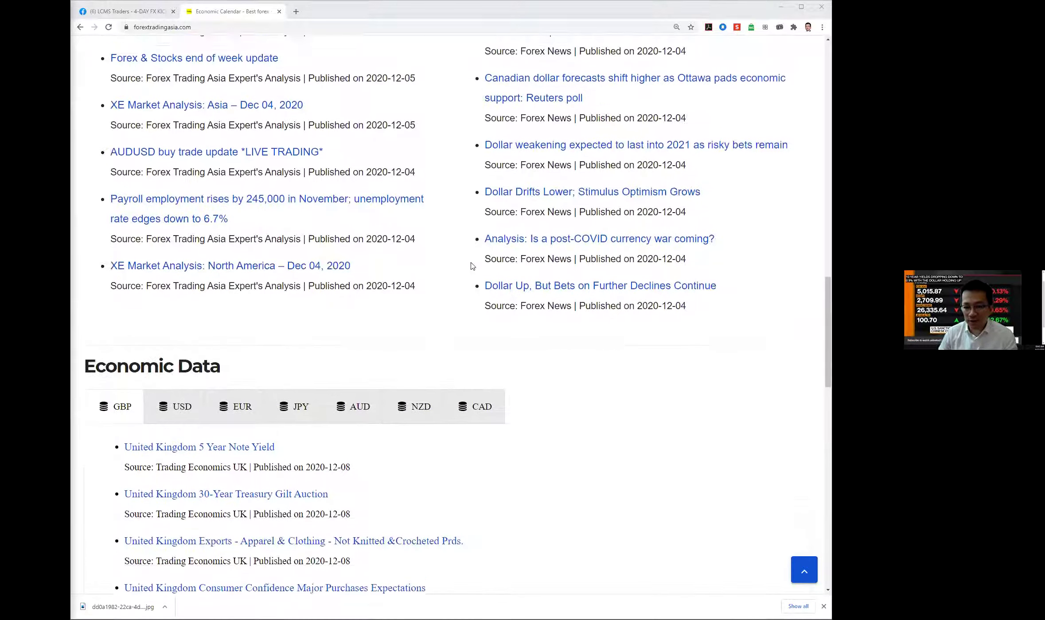
scroll(472, 266, up, 4)
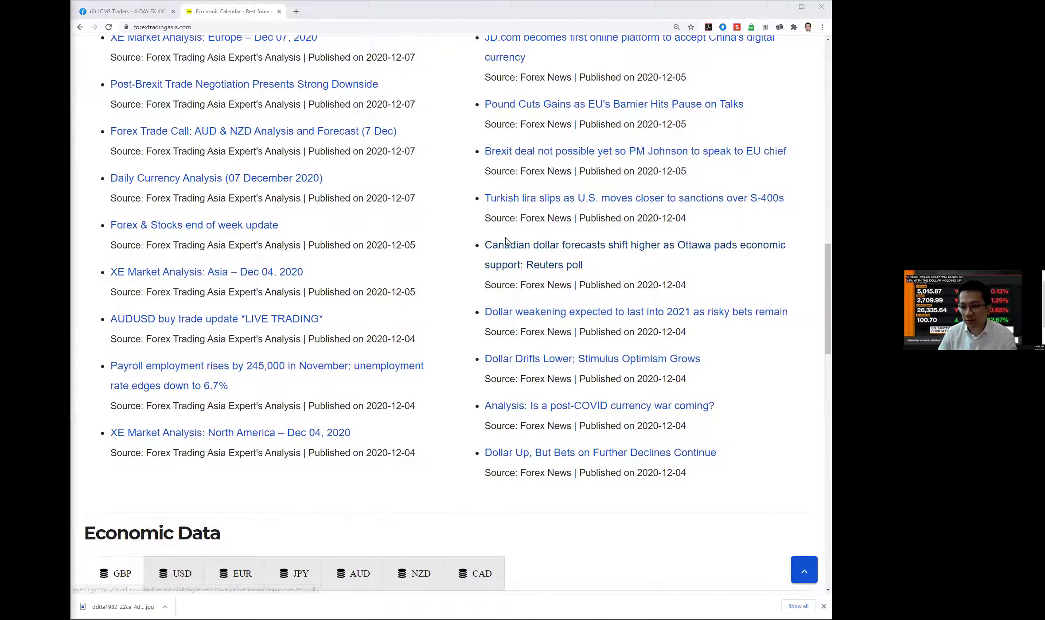
scroll(505, 241, up, 8)
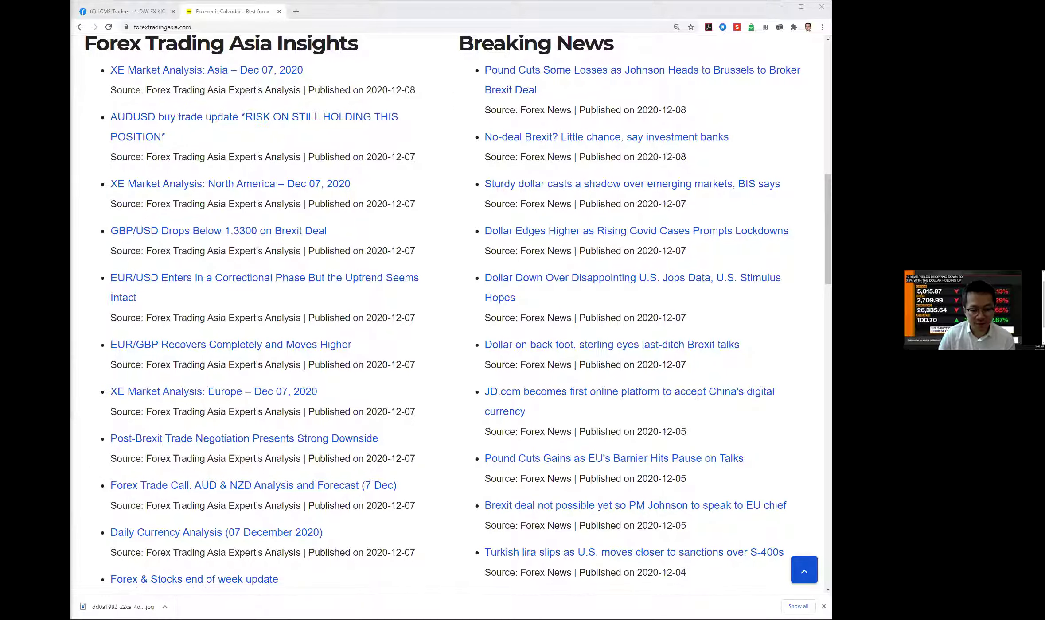
key(alt+Tab)
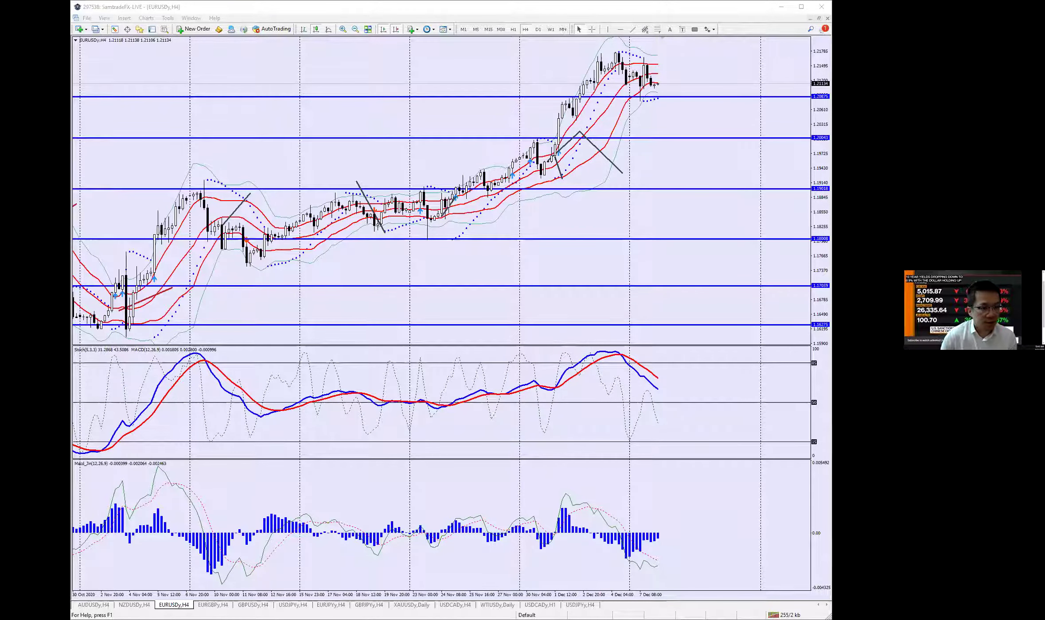
Step: Rescale the EURUSD H4 price axis and zoom in on the 19 Nov to 7 Dec candles
click(277, 93)
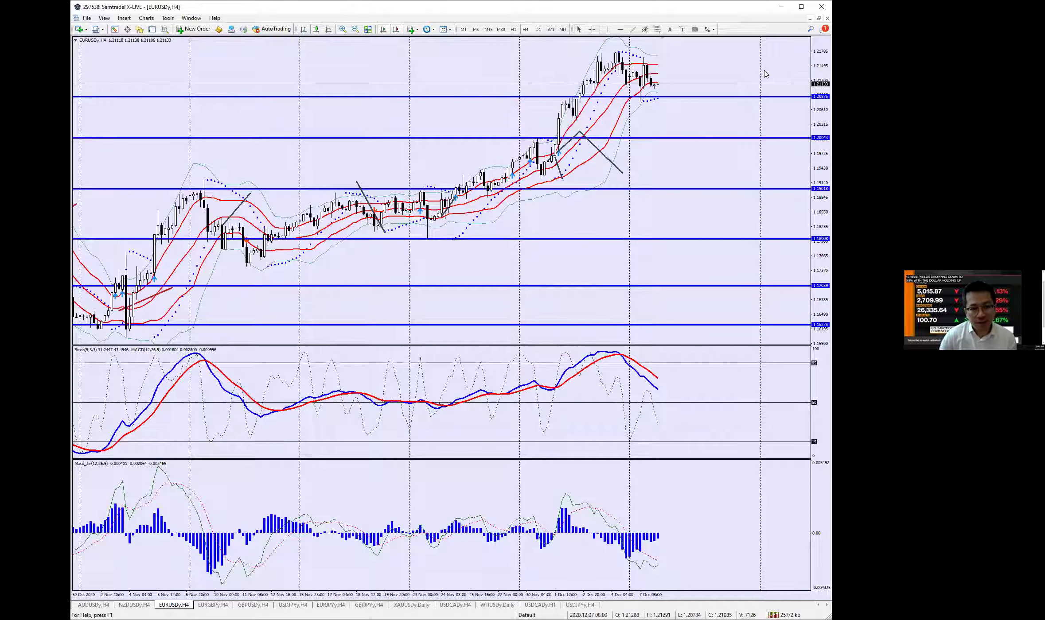
drag(829, 70, 818, 77)
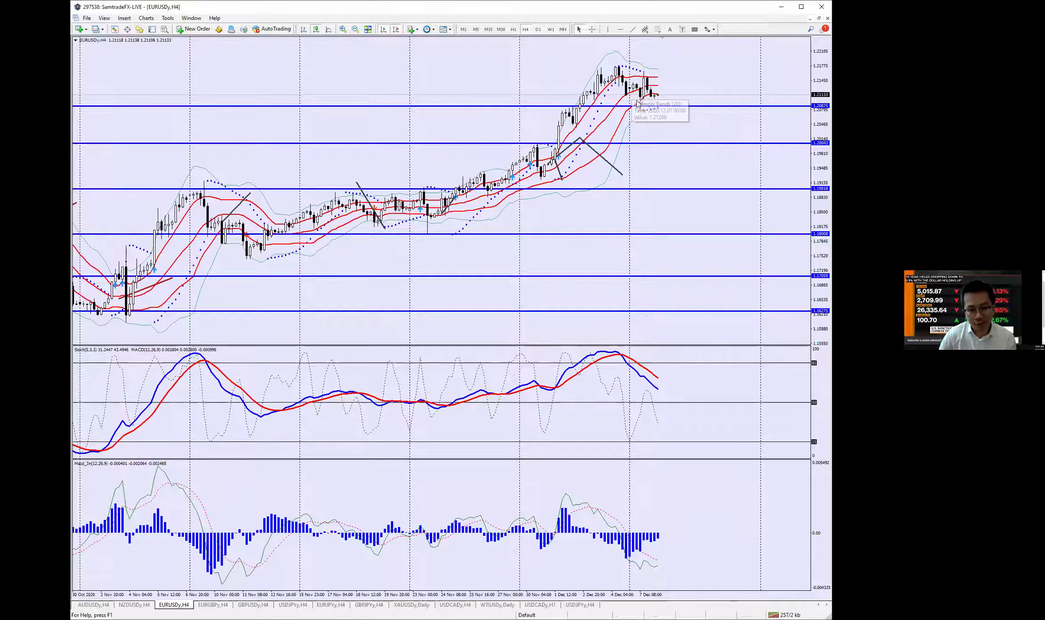
mouse_move(640, 104)
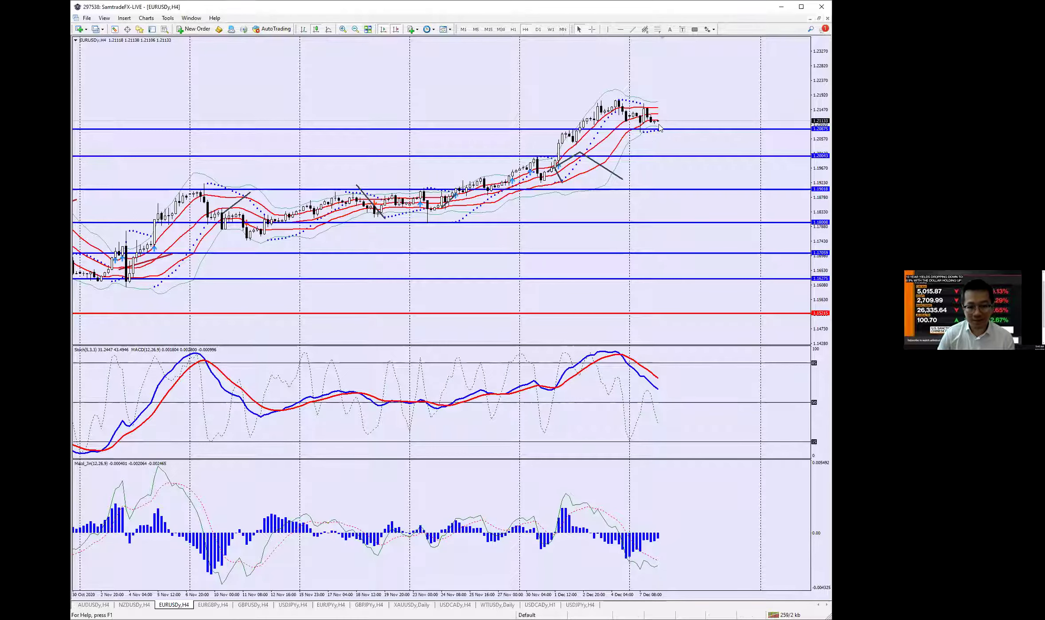
drag(817, 127, 823, 103)
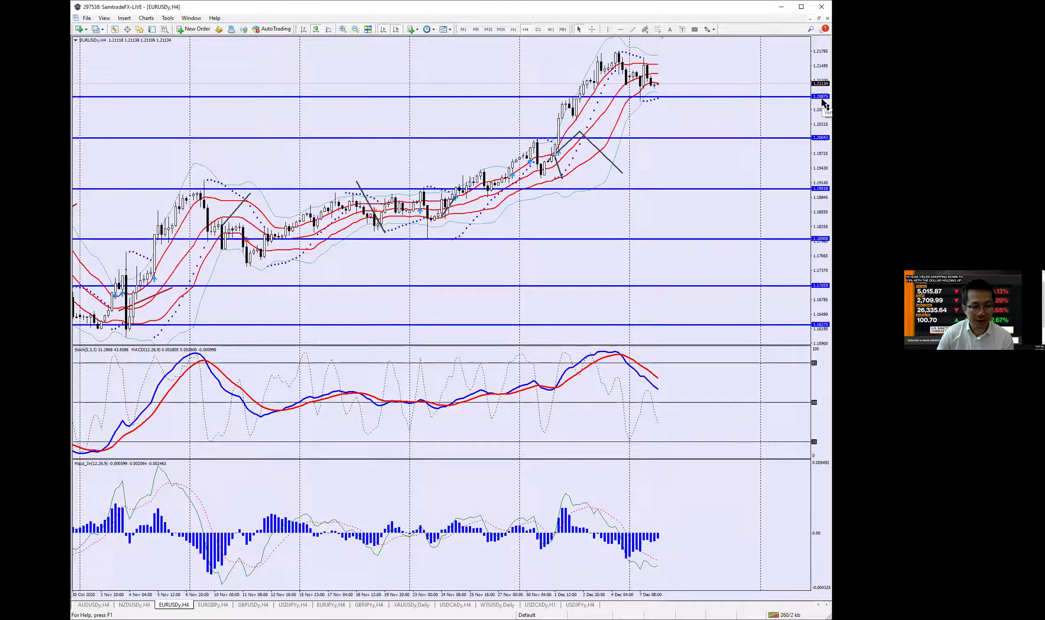
key(plus)
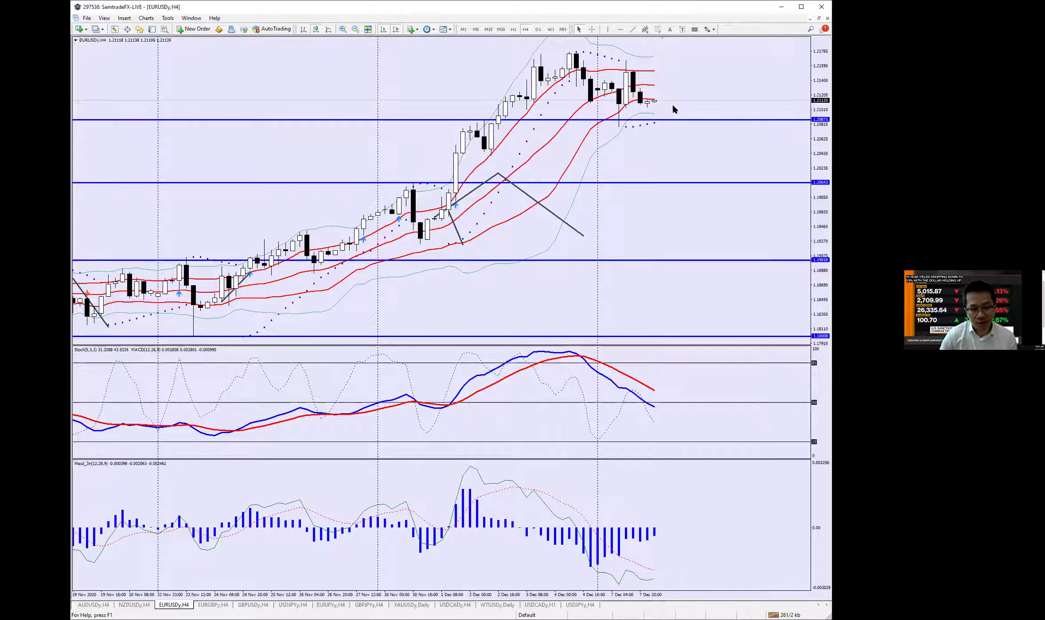
Step: Raise the upper blue level from 1.20875 to 1.20980 and measure distances from the latest candle
drag(702, 124, 714, 113)
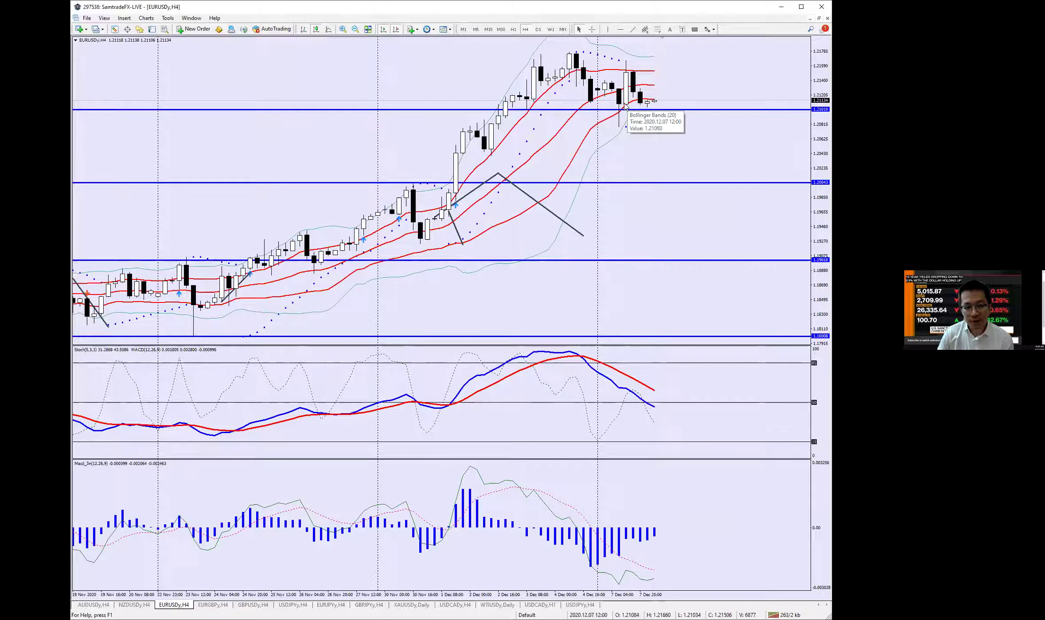
mouse_move(648, 103)
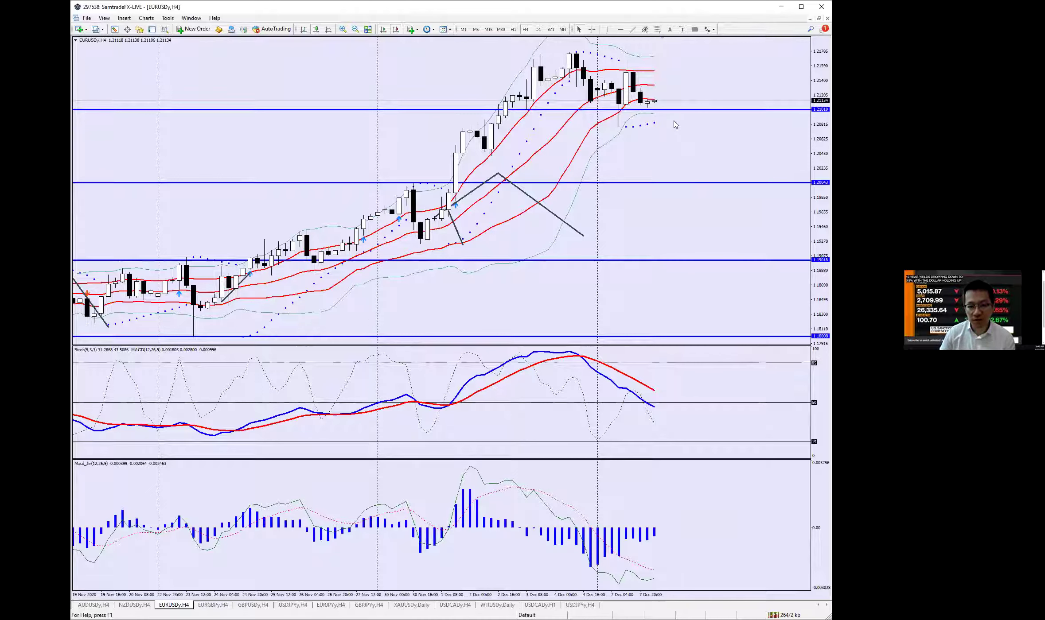
middle_click(654, 71)
drag(662, 92, 702, 50)
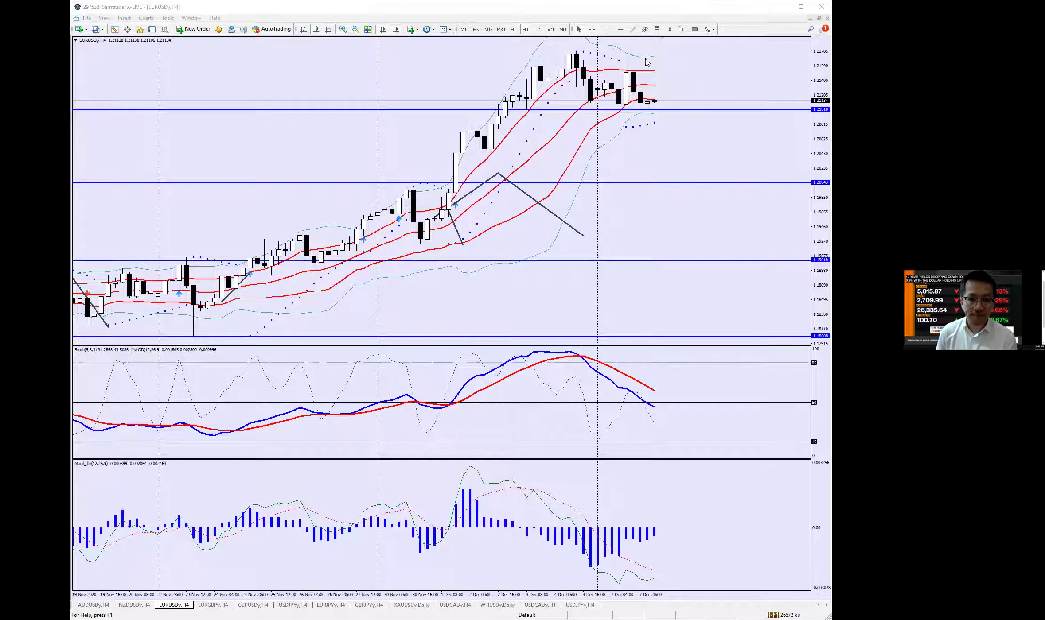
middle_click(656, 99)
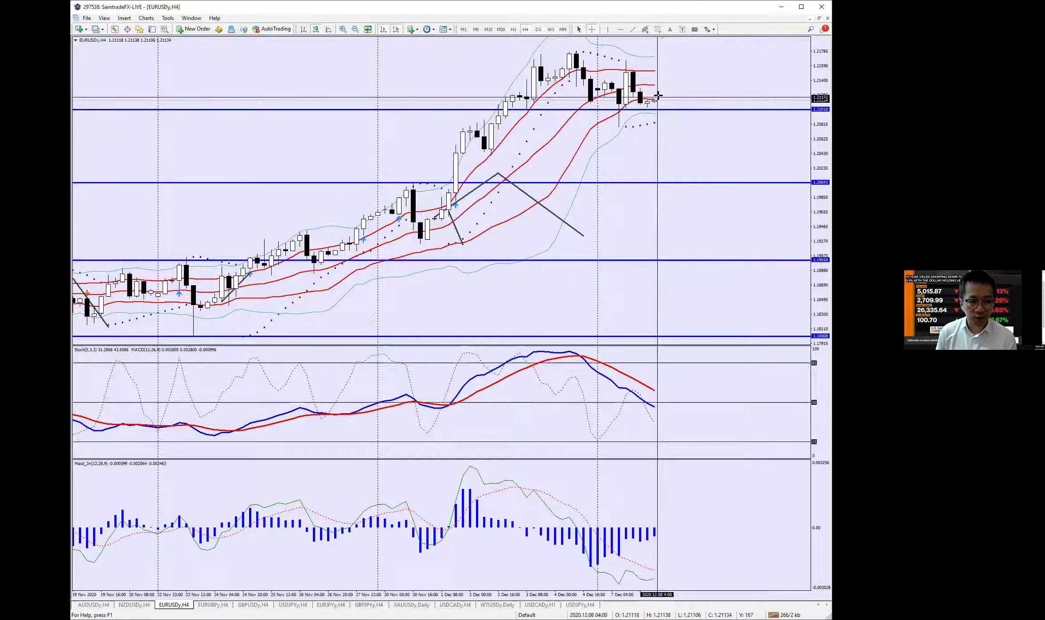
drag(659, 92, 570, 52)
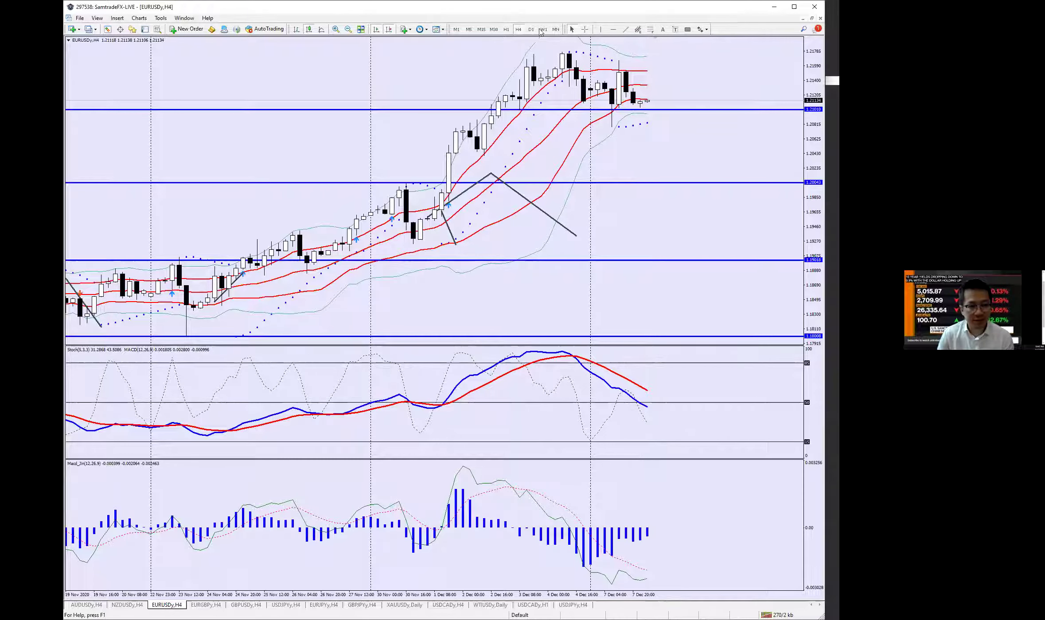
Step: On the EURUSD weekly view, place a green horizontal line at 1.22717, then go back to H4
click(562, 30)
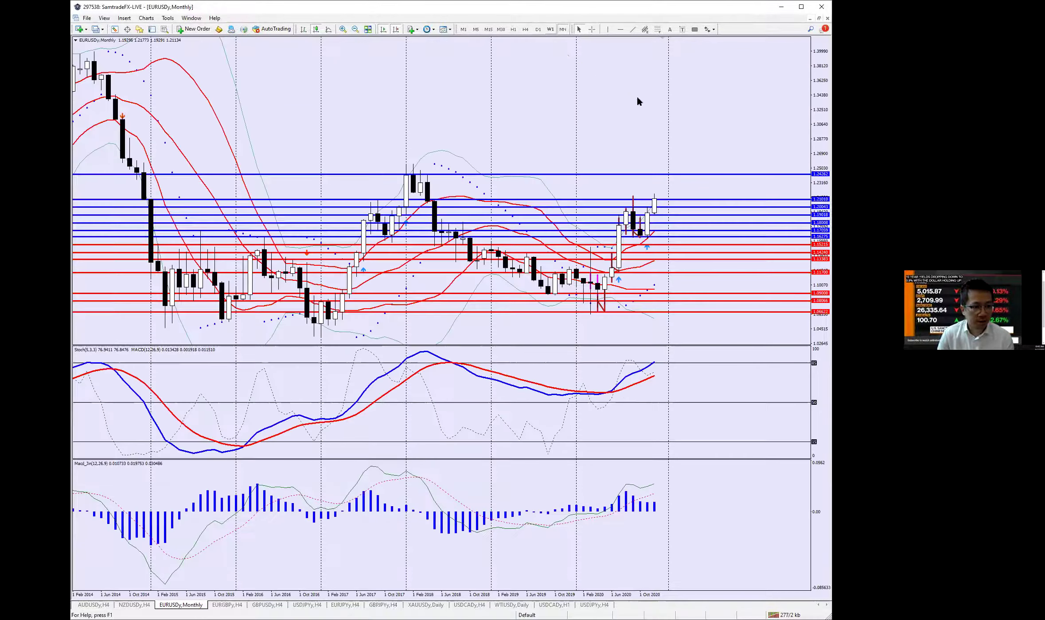
click(550, 30)
click(355, 29)
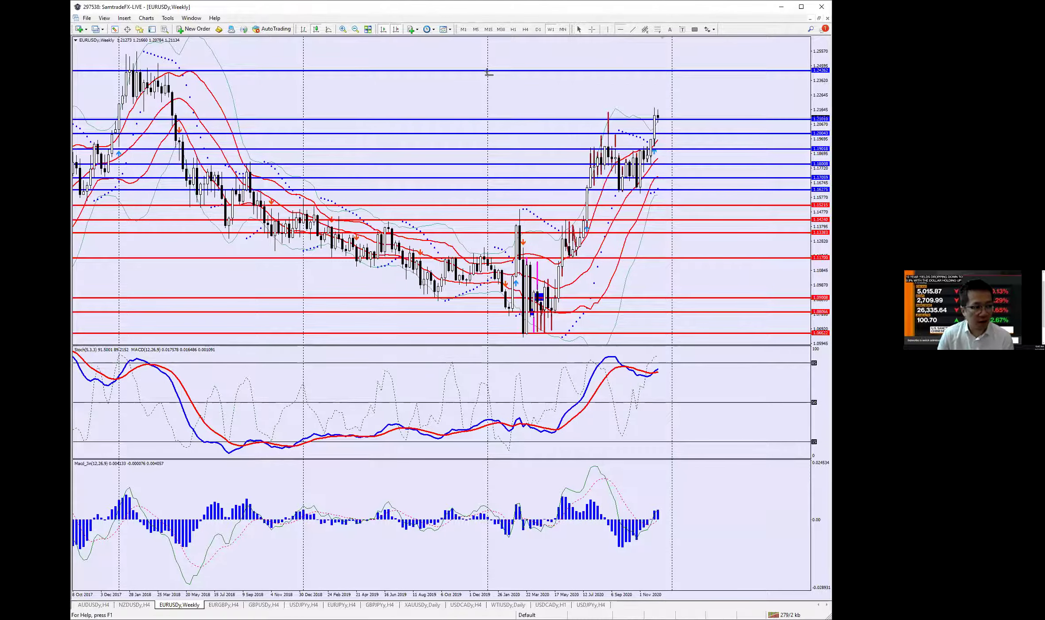
click(433, 95)
drag(436, 95, 440, 93)
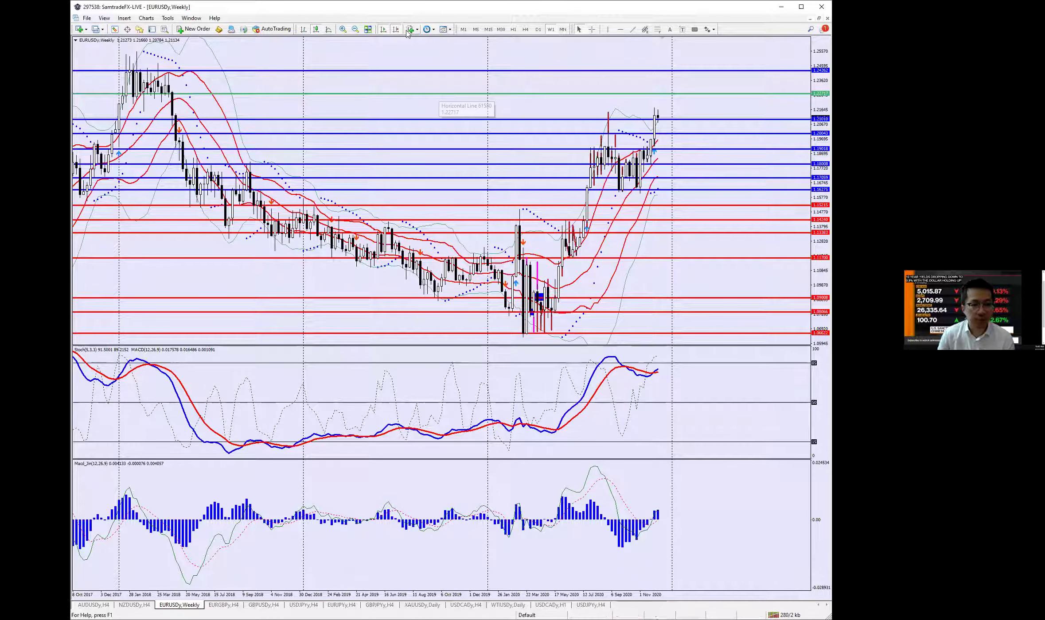
click(525, 29)
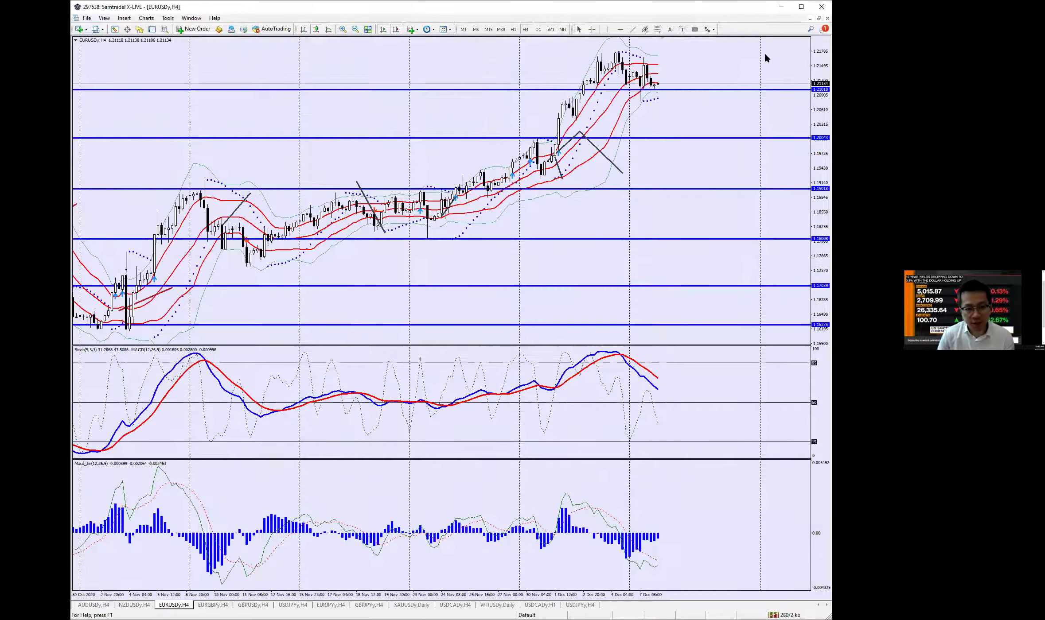
Step: Compress the price scale and draw an upward trend line from the latest EURUSD H4 candles
drag(811, 94, 767, 99)
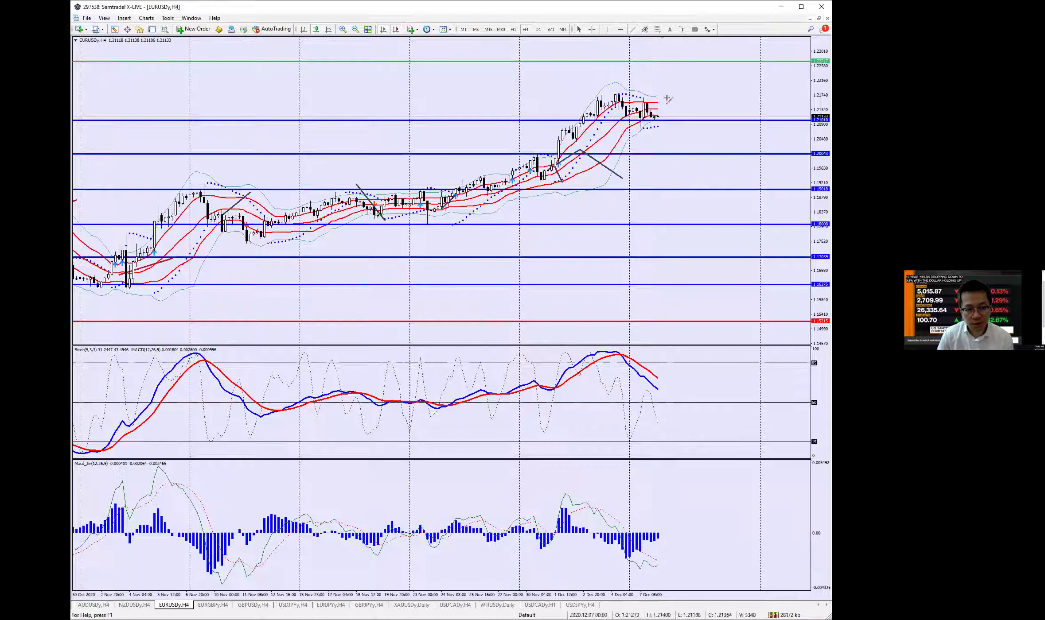
drag(660, 108, 714, 71)
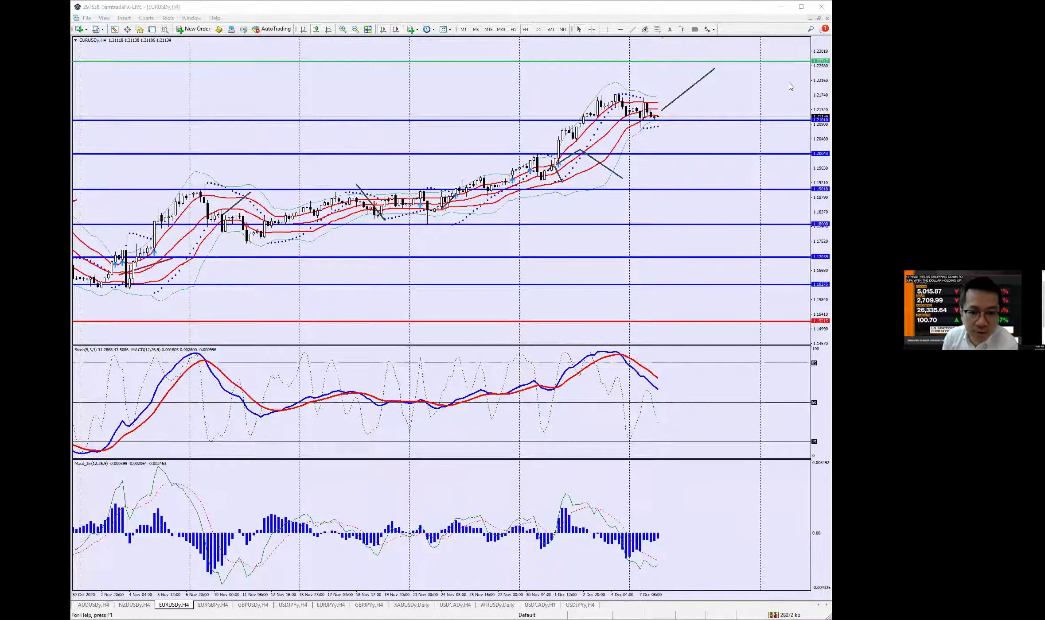
drag(823, 83, 823, 79)
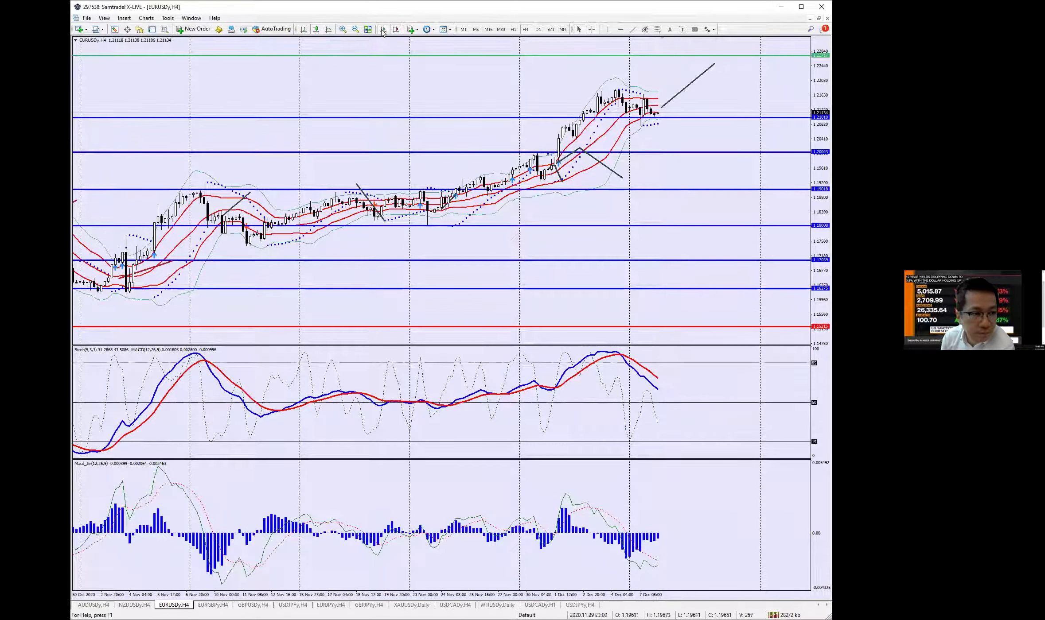
Step: Zoom in and measure with the crosshair from the last bar up to about 1.22554
click(342, 29)
drag(818, 89, 815, 117)
middle_click(634, 115)
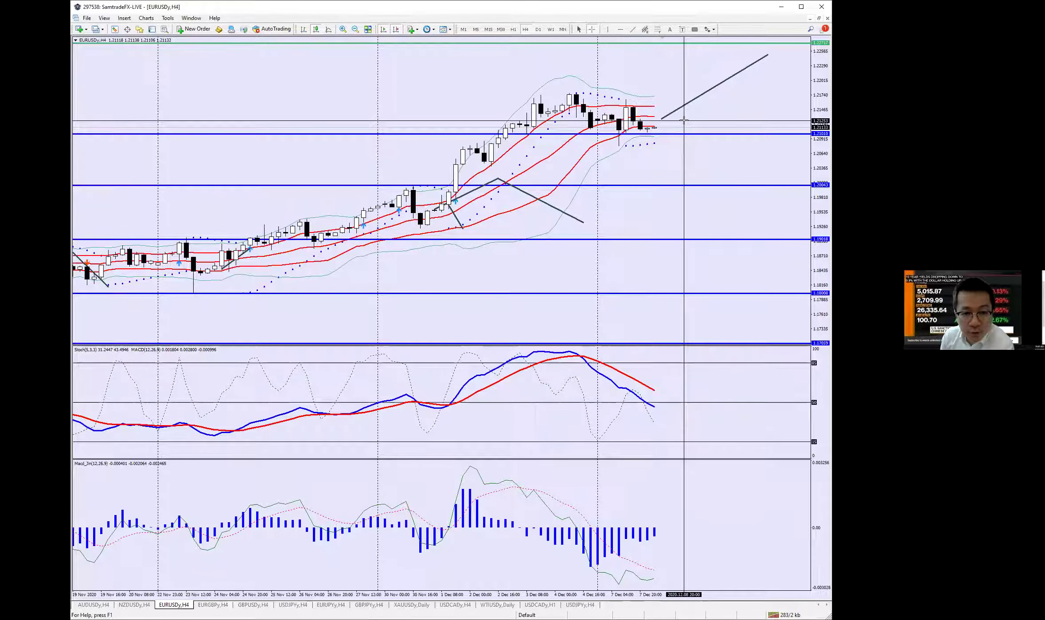
drag(684, 120, 773, 52)
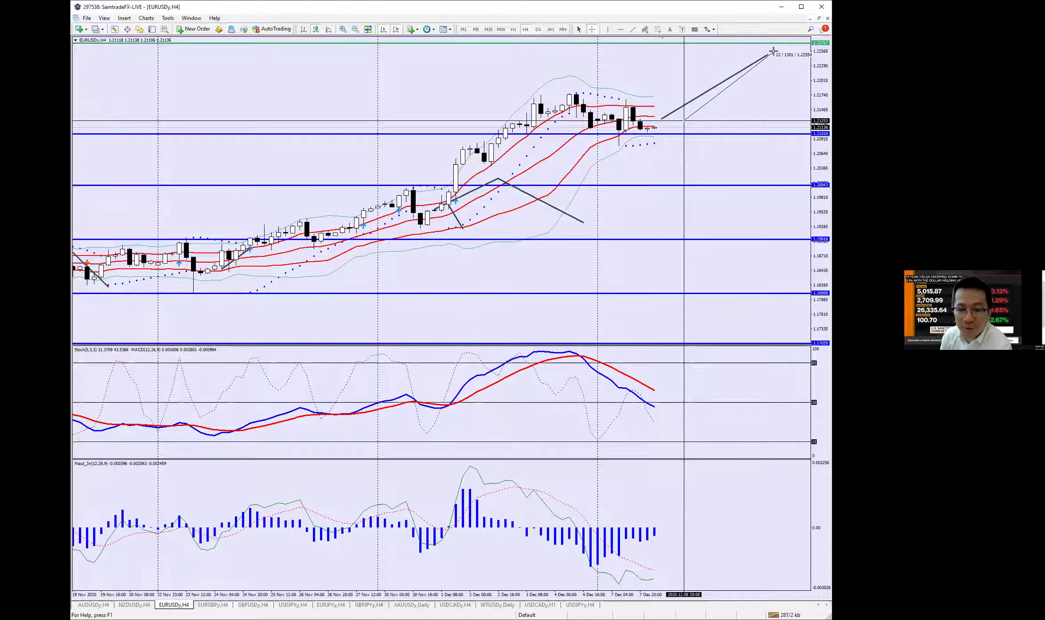
drag(772, 52, 768, 55)
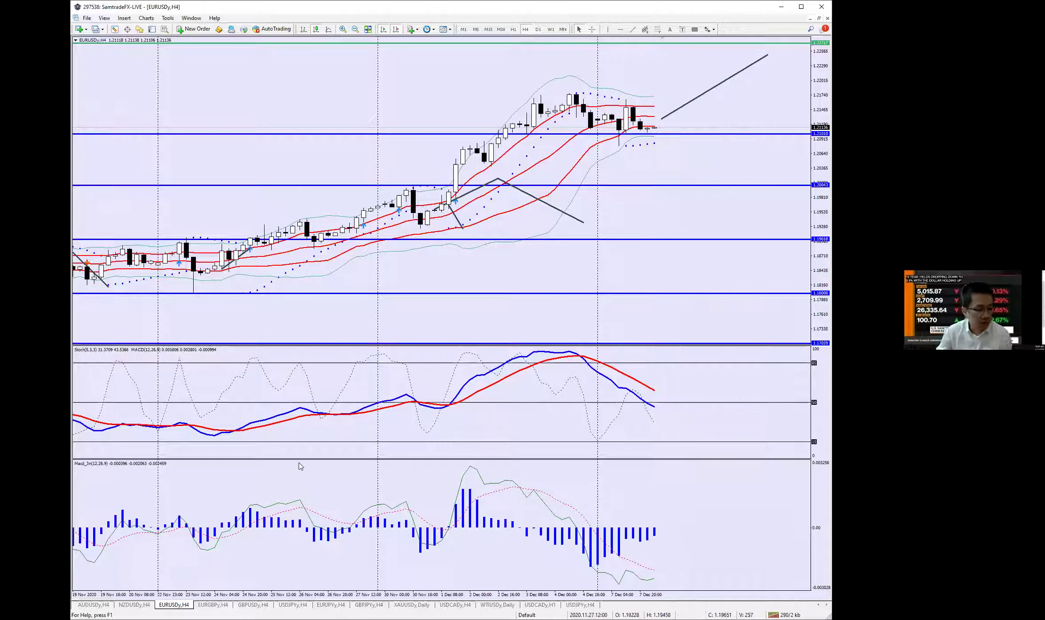
Step: On EURGBP H4, draw a falling trend line from the last candle toward the red support, then open GBPUSD H4
click(212, 605)
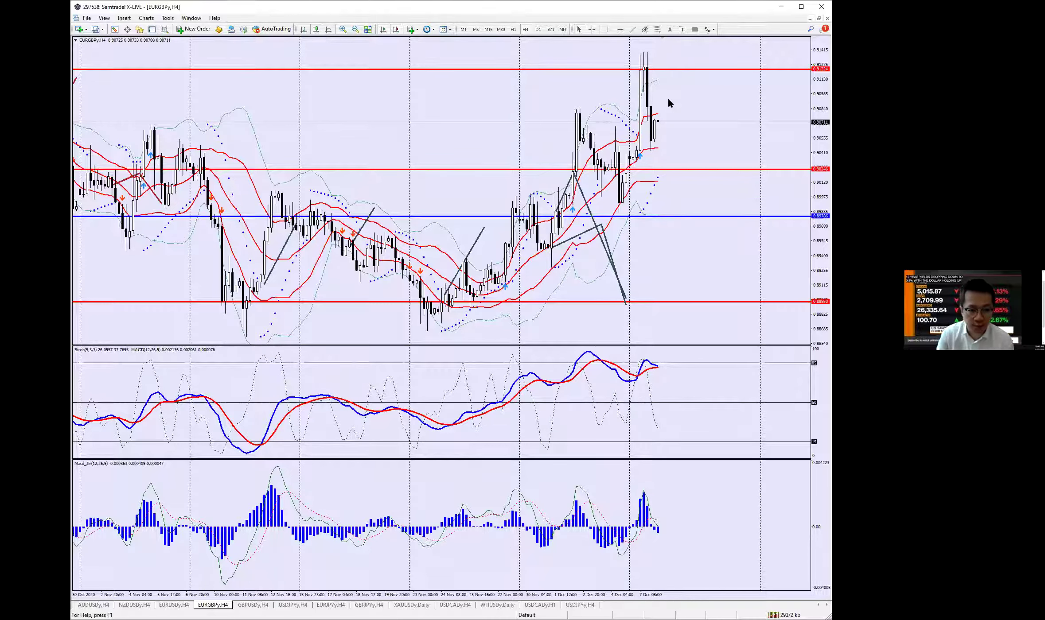
mouse_move(640, 158)
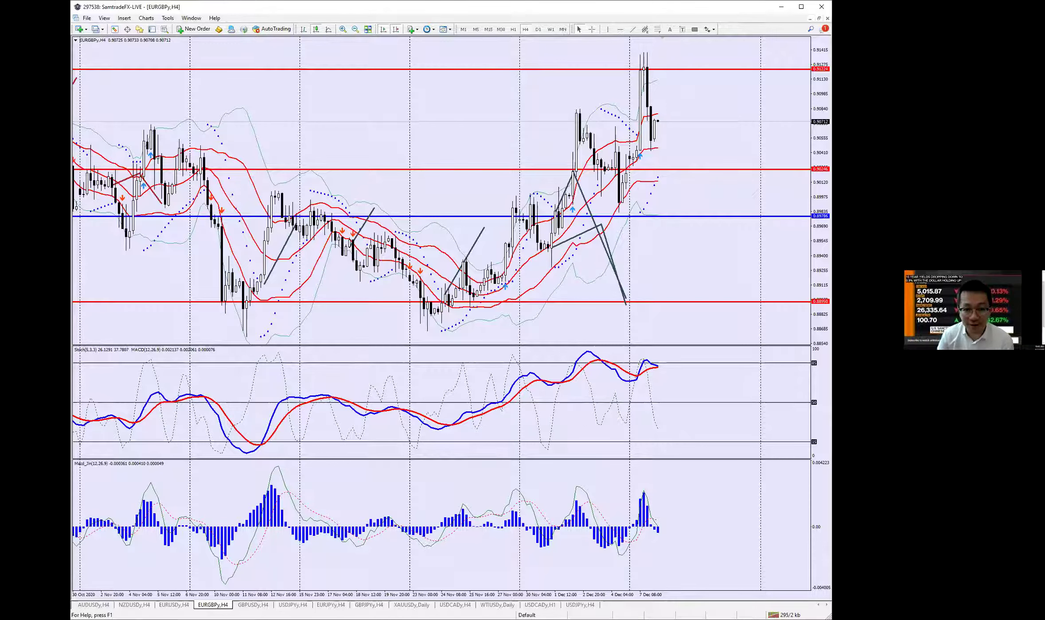
click(634, 76)
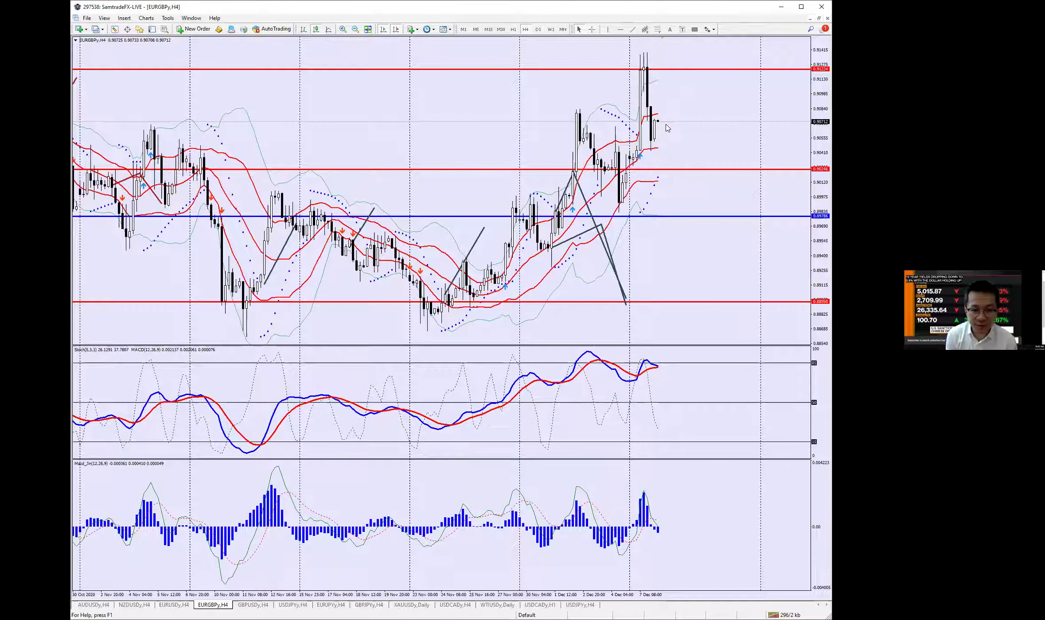
click(632, 29)
mouse_move(661, 121)
mouse_down()
mouse_move(709, 173)
mouse_move(690, 161)
mouse_up()
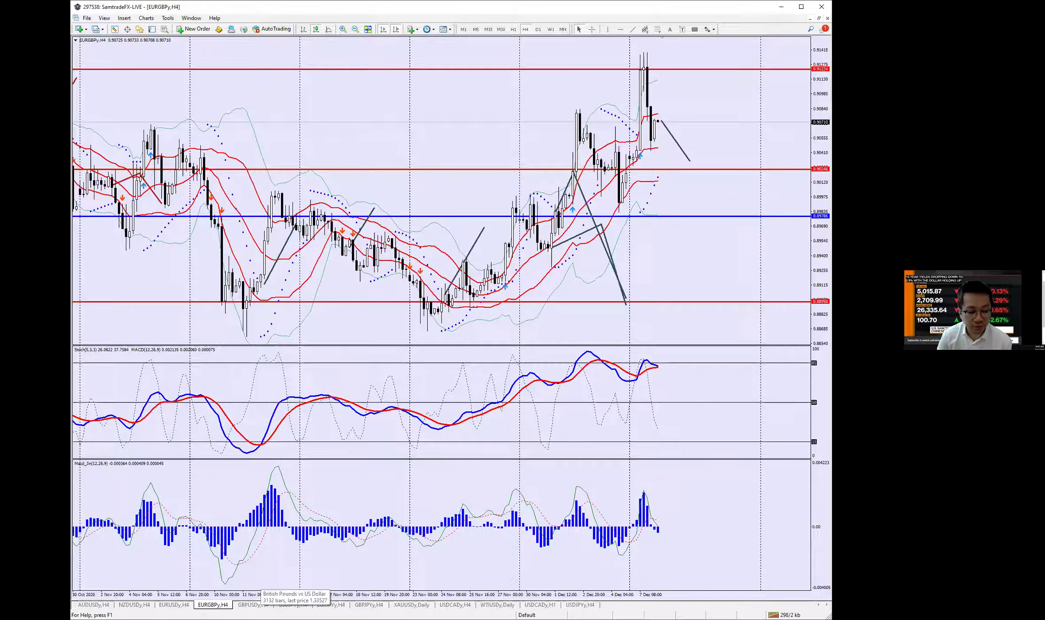
click(253, 605)
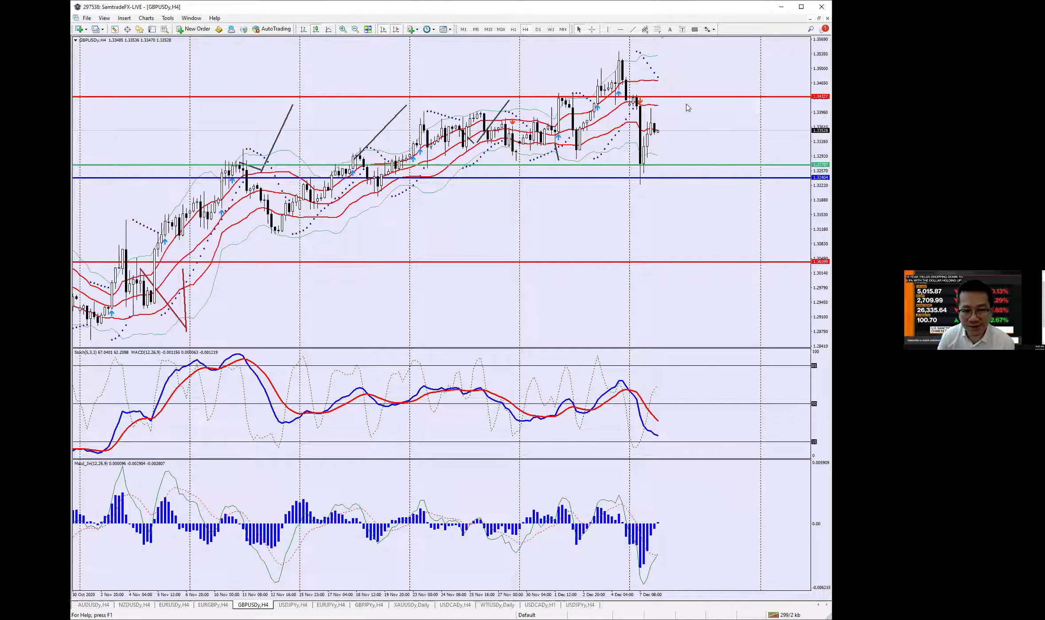
Step: Back on EURGBP H4, measure the projected drop to about 0.90295, then return to EURUSD H4
click(213, 605)
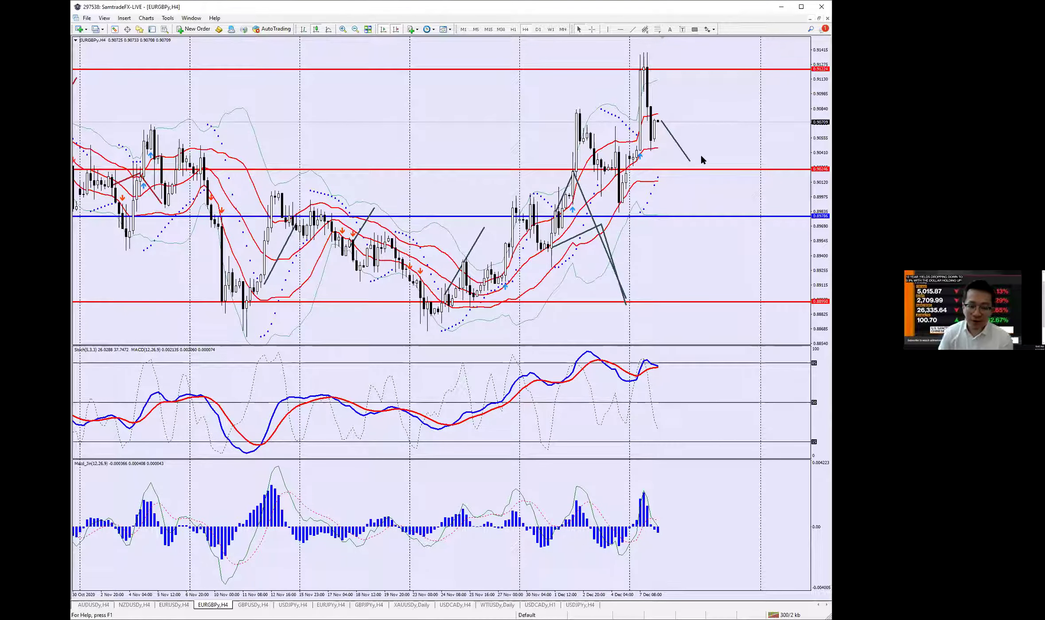
middle_click(685, 155)
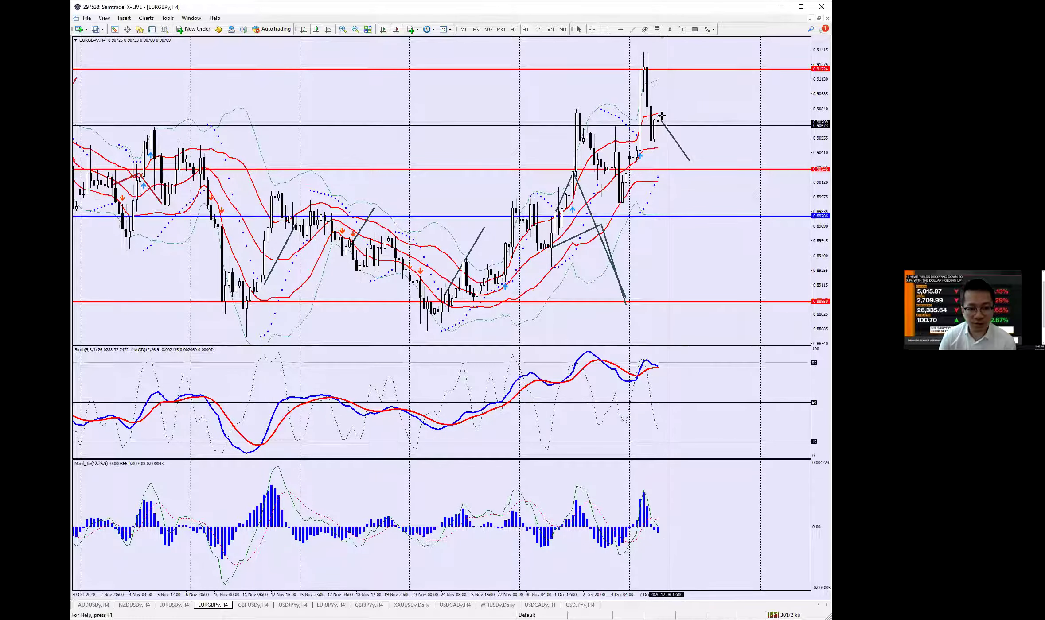
drag(664, 121, 689, 164)
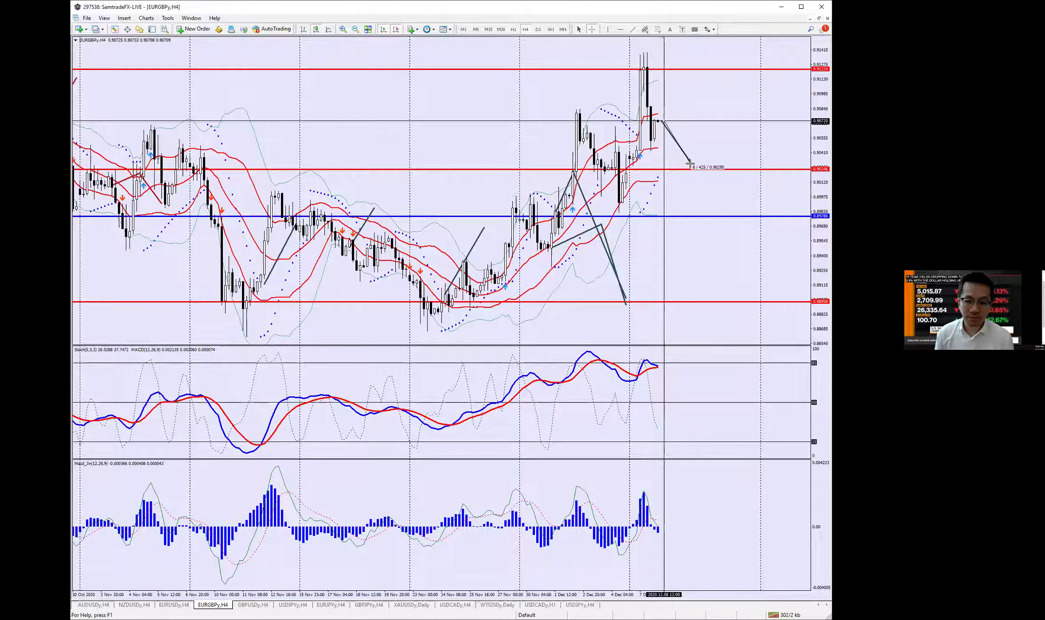
drag(689, 165, 691, 168)
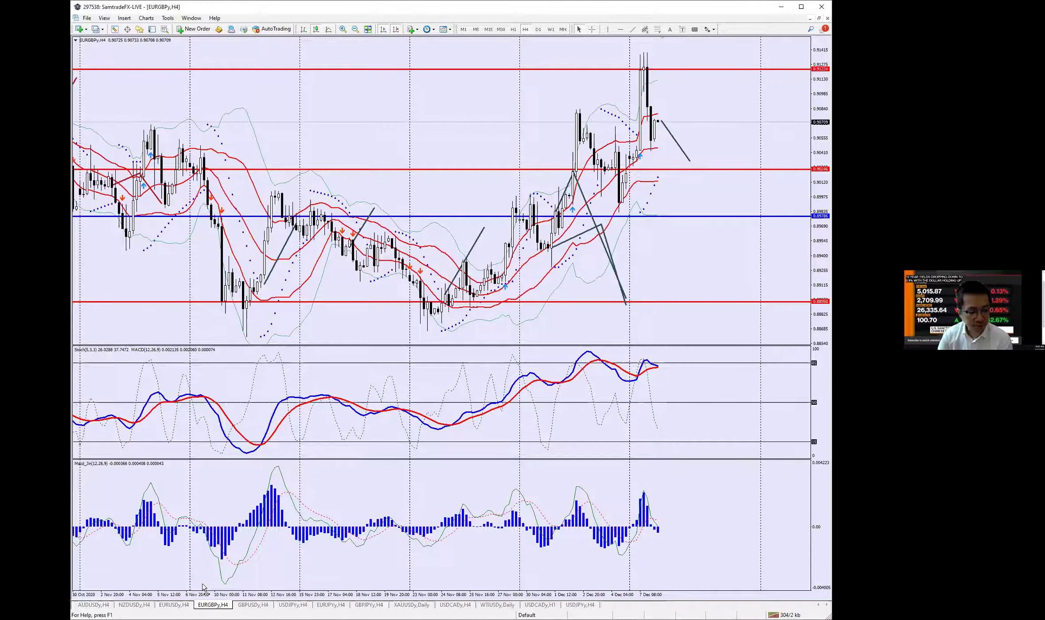
click(174, 605)
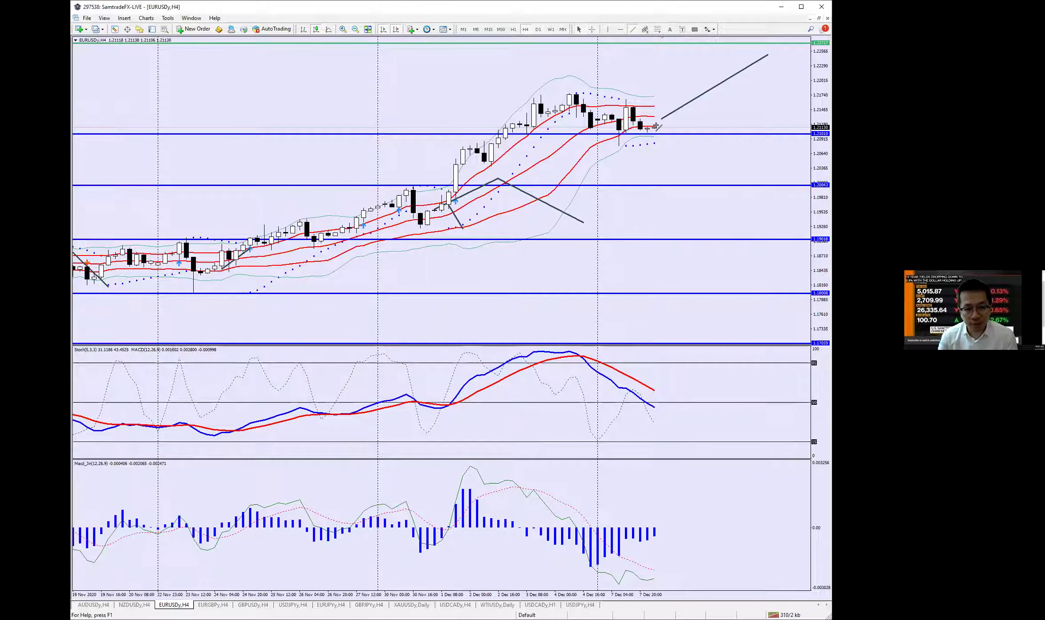
Step: Draw a short, steeper trend line rising up-right from the last EURUSD H4 candle
drag(657, 121, 683, 95)
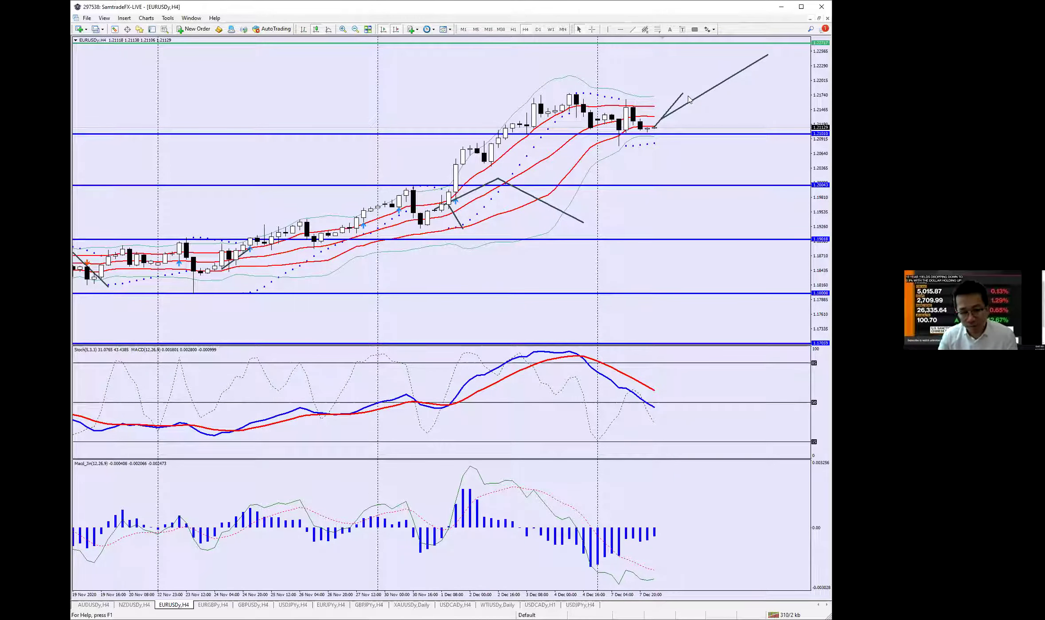